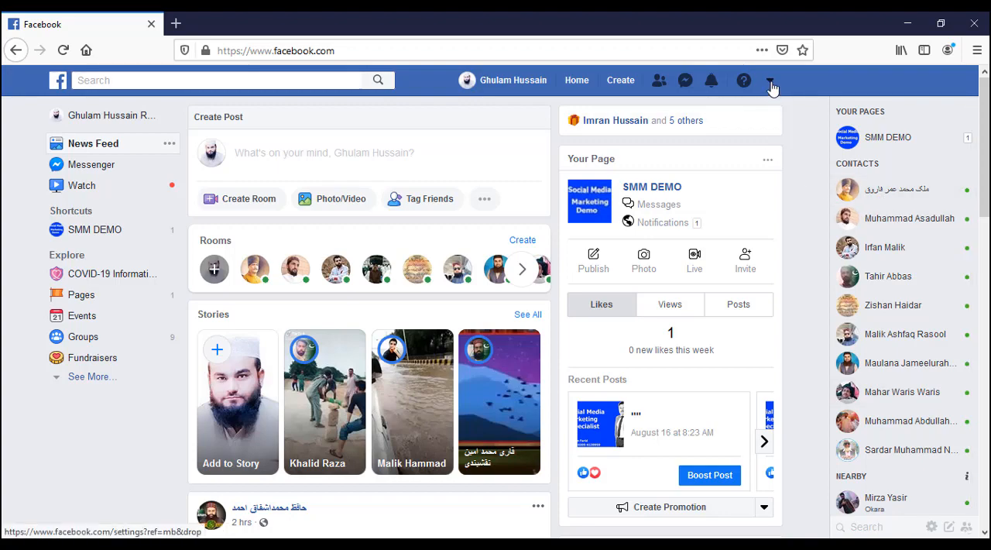
# Step: Open business.facebook.com in a new browser tab
pyautogui.click(770, 82)
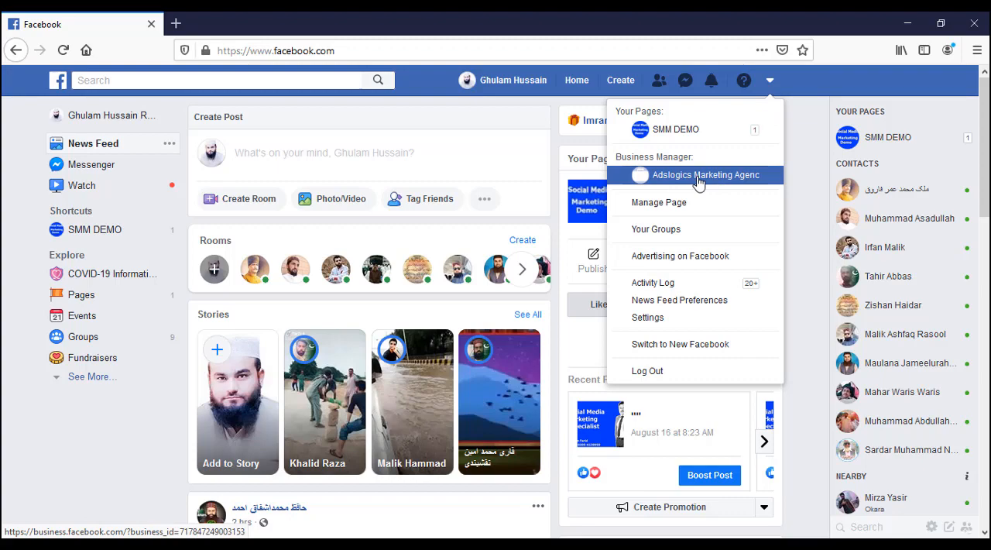
pyautogui.click(175, 23)
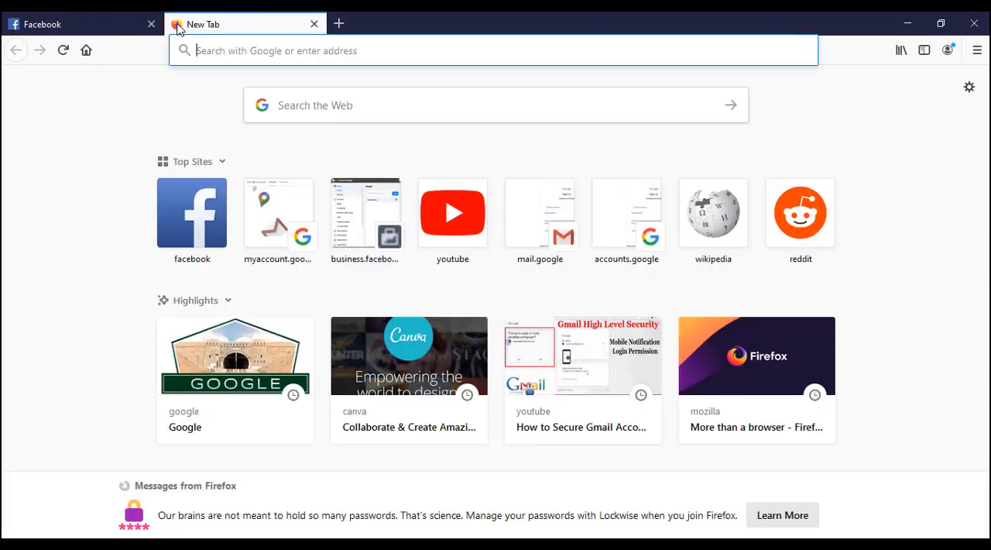
pyautogui.click(349, 50)
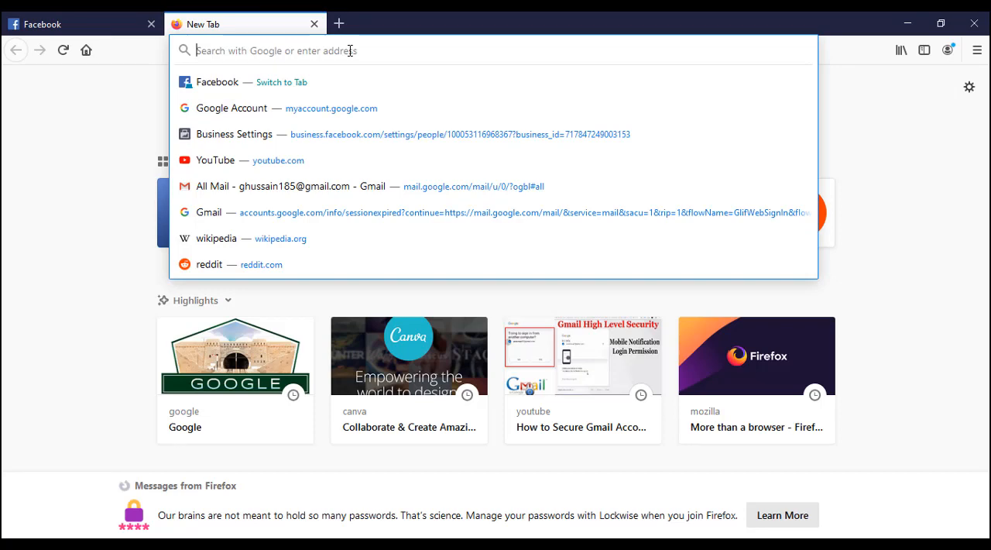
pyautogui.write('business.facebook.com/')
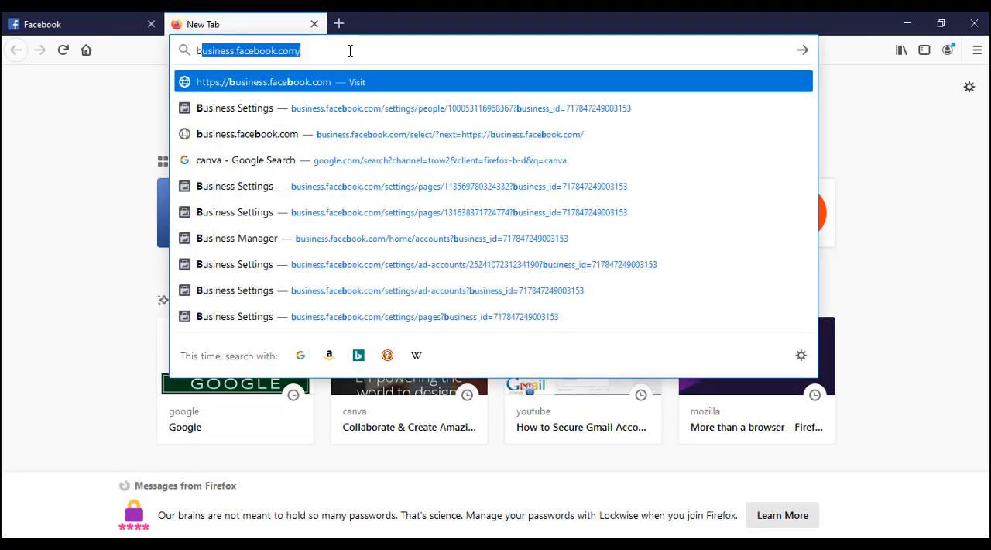
pyautogui.press('Return')
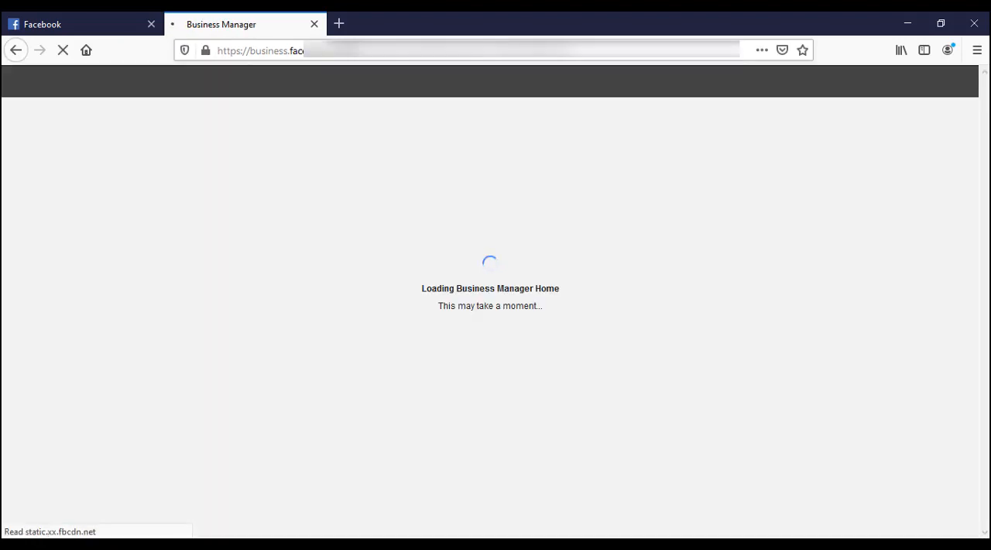
# Step: Return to the Facebook home page and open the Adslogics Marketing Agency Business Manager from the account's list of businesses
pyautogui.click(62, 27)
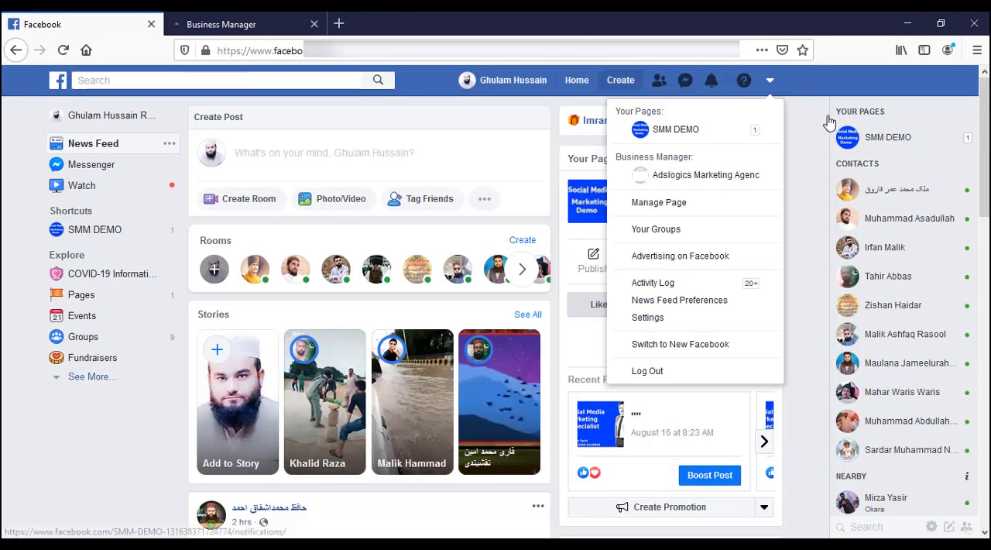
pyautogui.click(771, 86)
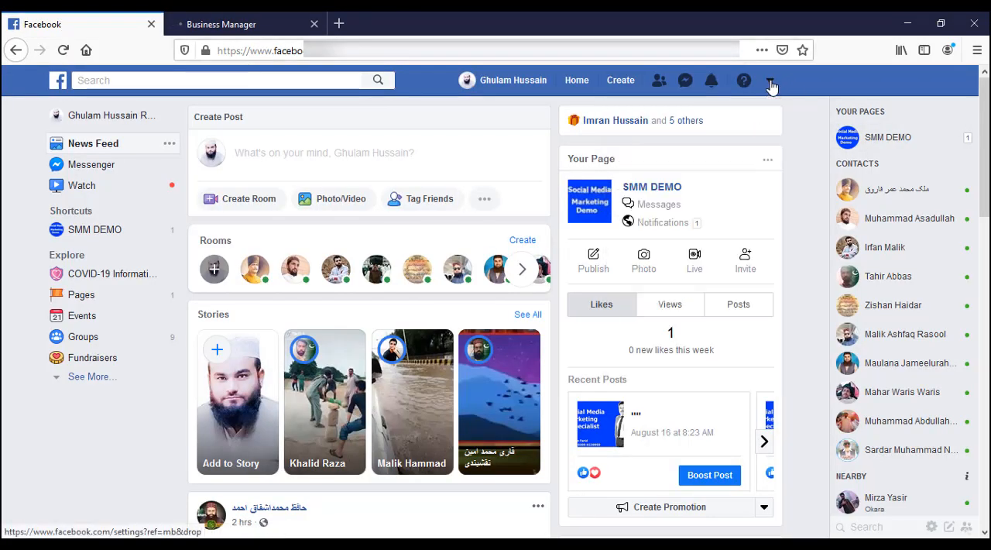
pyautogui.click(771, 83)
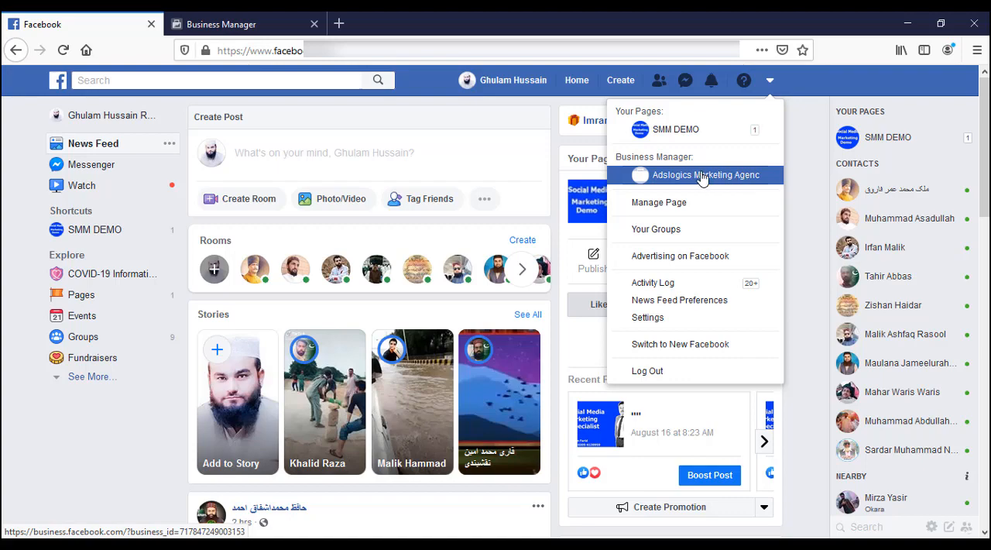
pyautogui.click(702, 176)
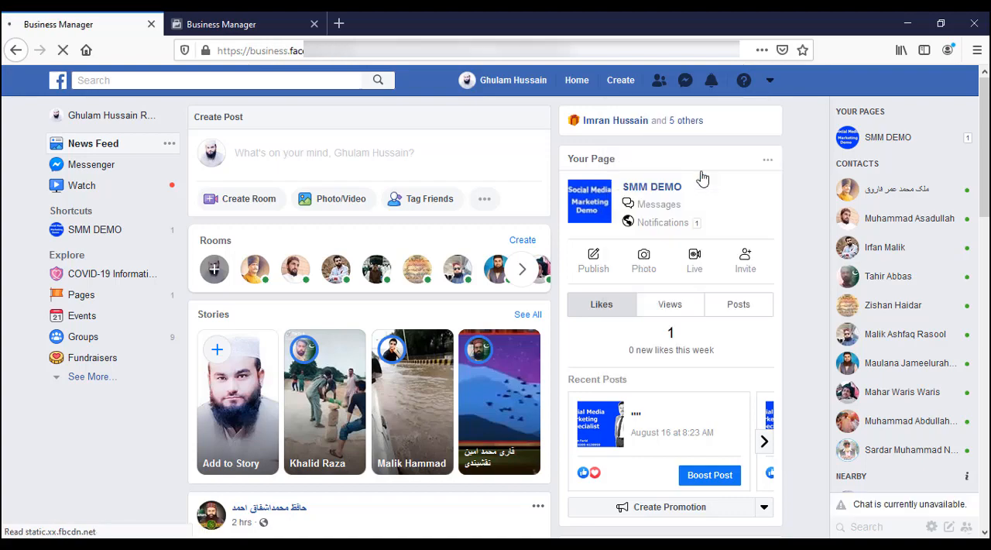
# Step: Compare the Business Manager home pages loaded in the two browser tabs
pyautogui.click(269, 28)
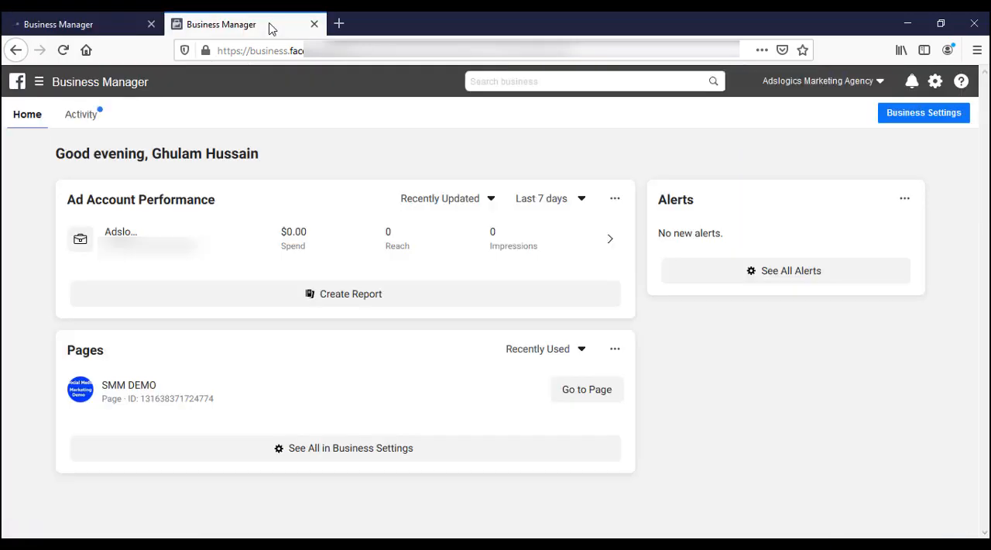
pyautogui.click(114, 26)
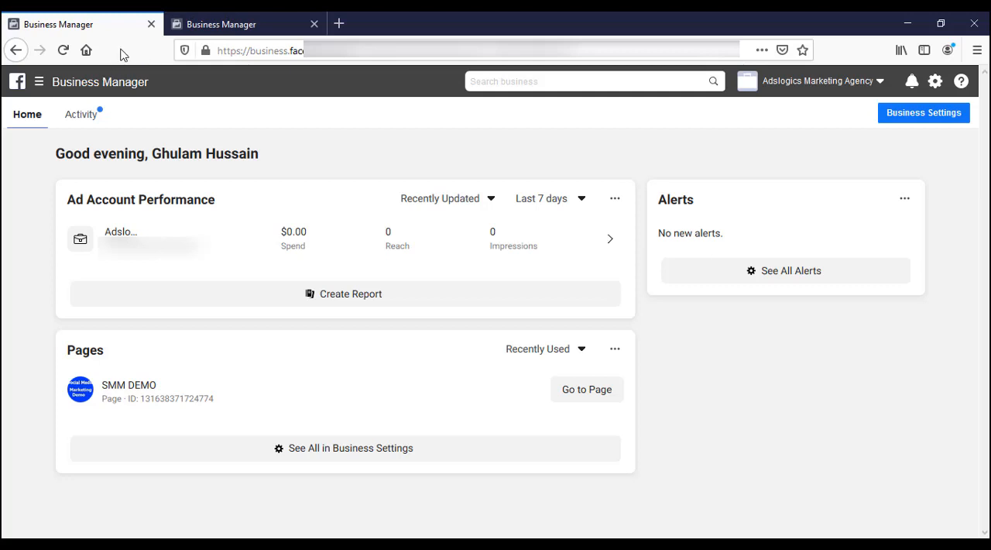
pyautogui.click(228, 25)
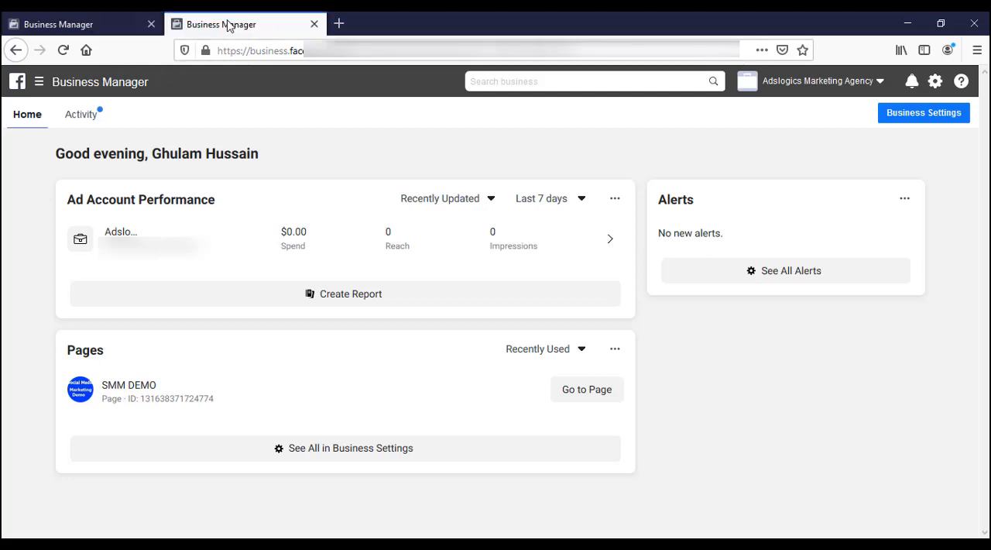
pyautogui.click(116, 28)
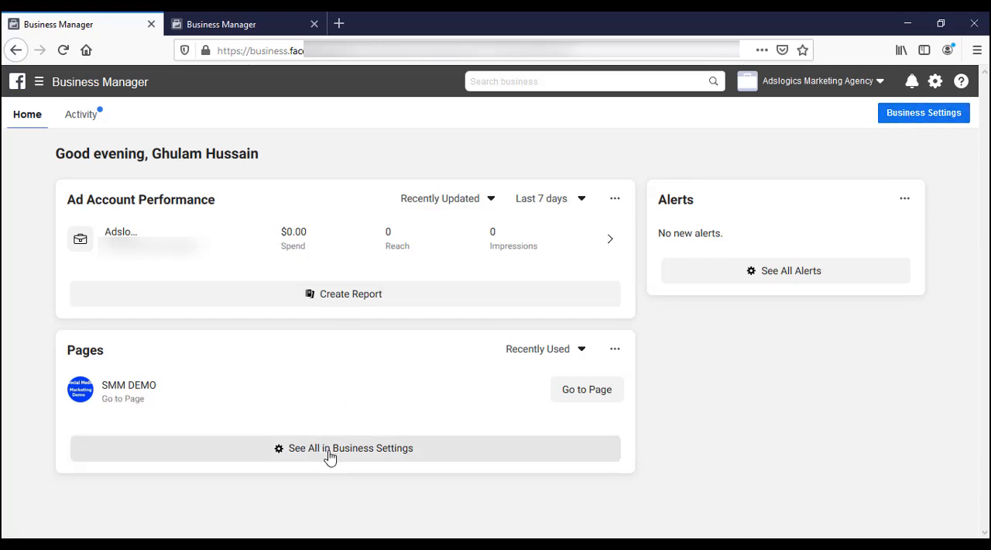
# Step: Open Business Settings for Adslogics Marketing Agency and show the Pages listed under Accounts
pyautogui.click(40, 83)
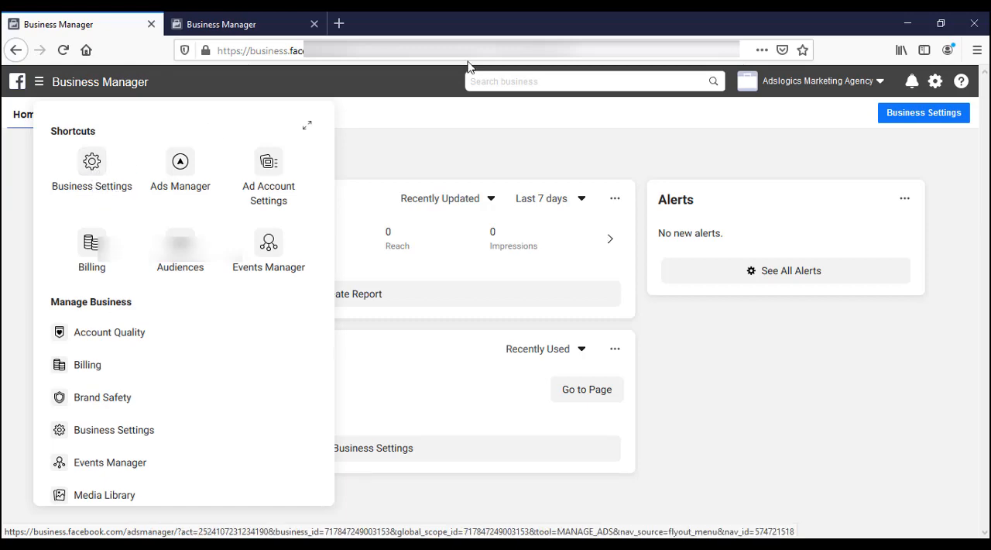
pyautogui.click(903, 115)
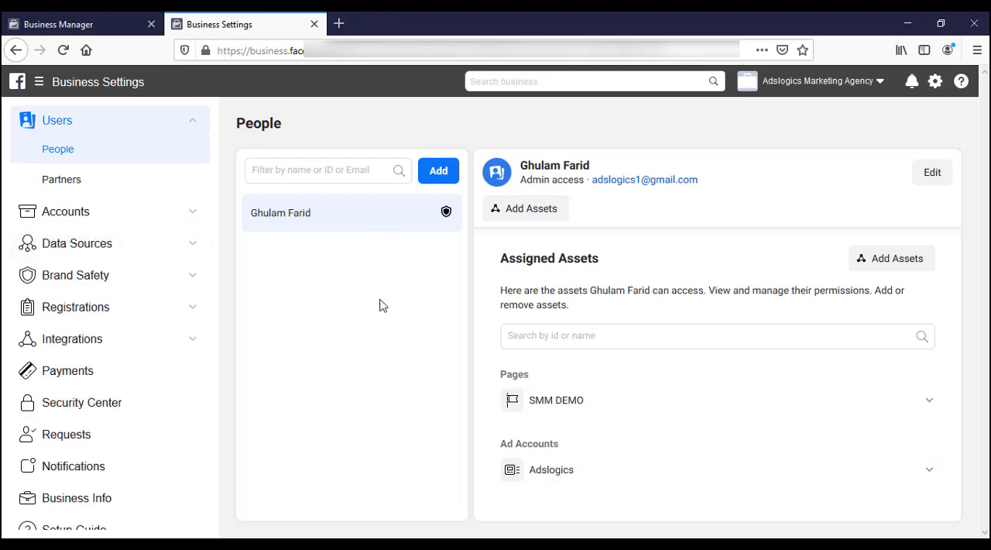
pyautogui.click(193, 214)
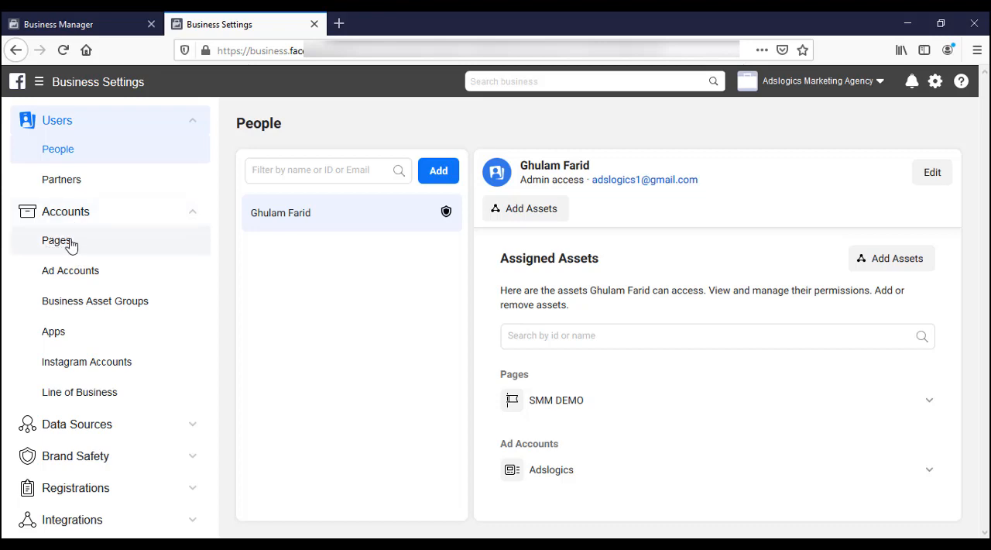
pyautogui.click(70, 245)
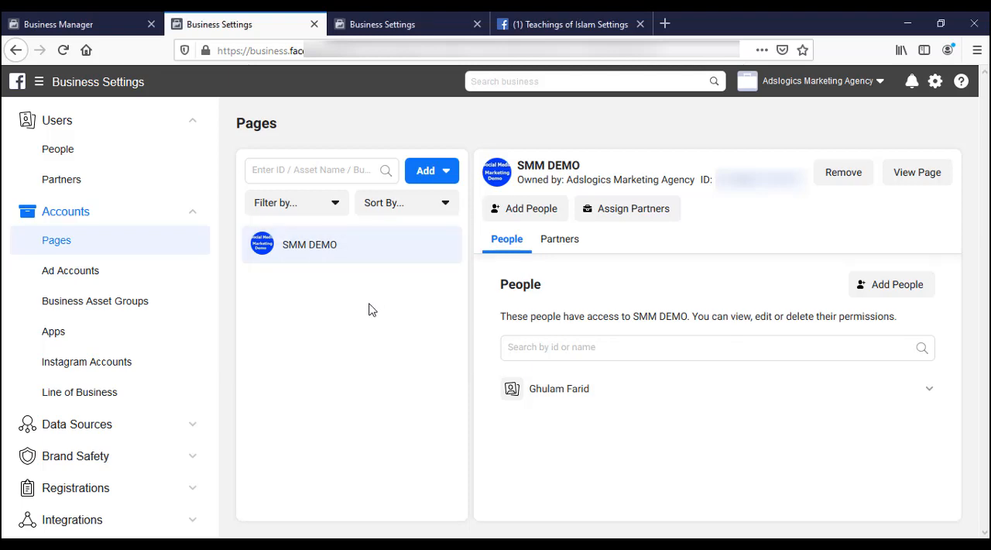
# Step: Open the Add a Page form and examine its page ownership, agency and admin requirements
pyautogui.click(441, 175)
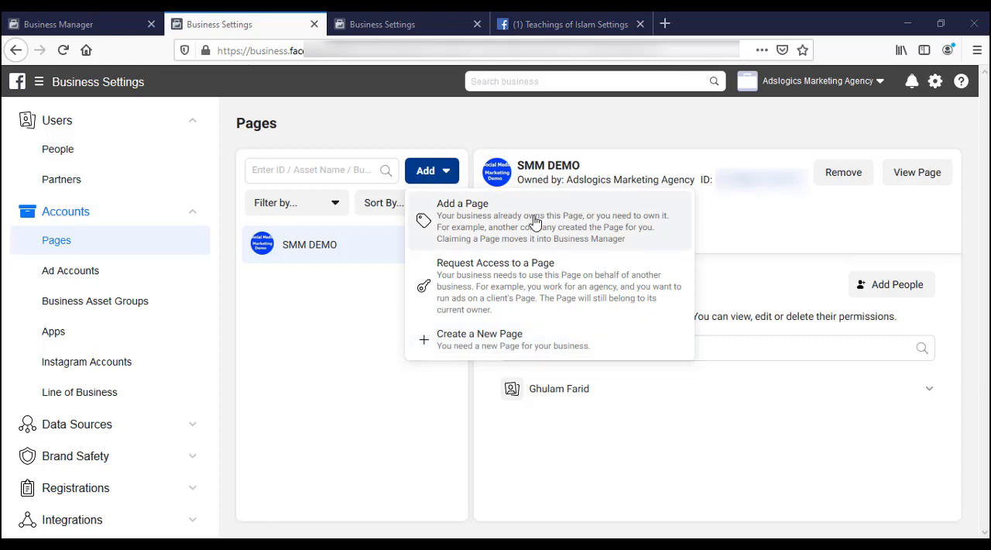
pyautogui.hotkey('ctrl', '+')
pyautogui.hotkey('ctrl', '+')
pyautogui.hotkey('ctrl', '+')
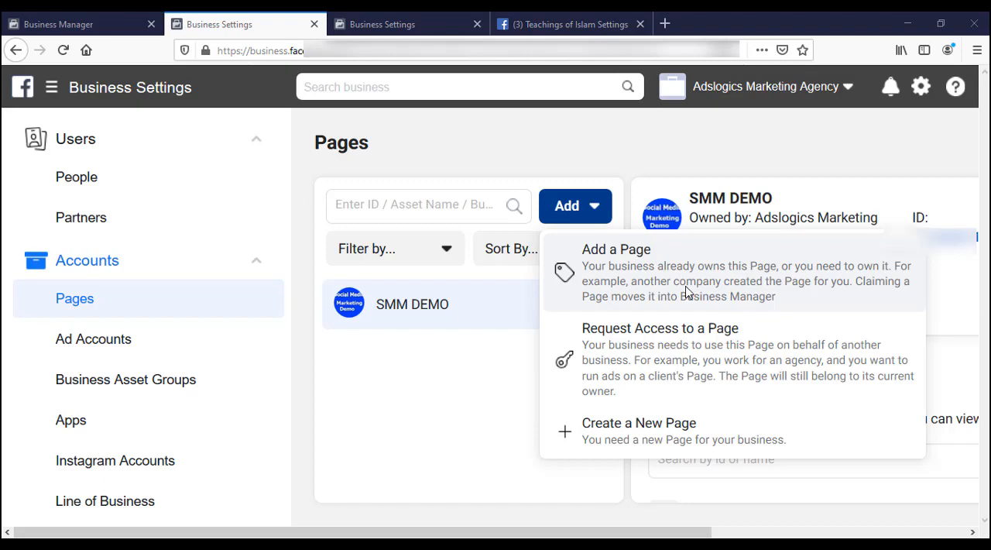
pyautogui.click(629, 292)
pyautogui.moveTo(217, 198); pyautogui.dragTo(431, 270)
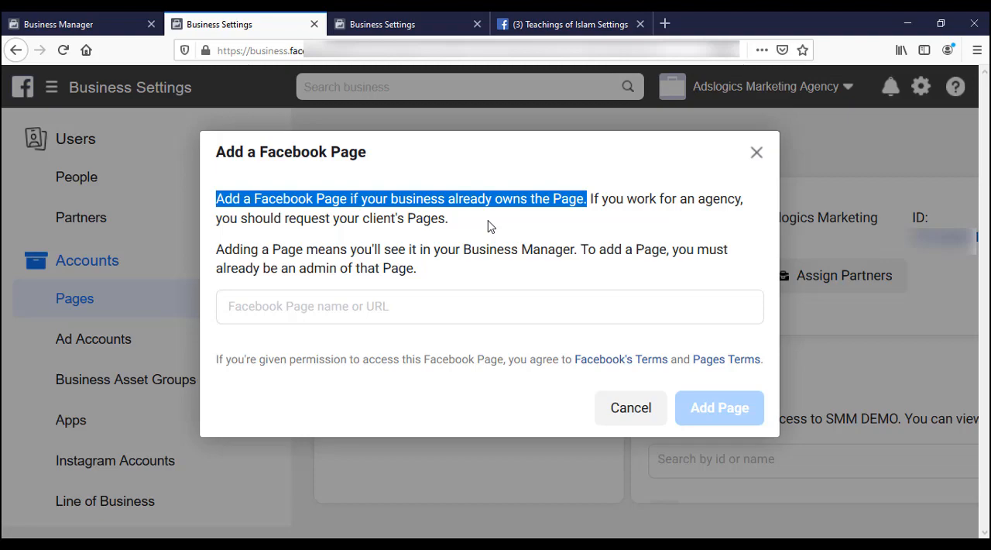
pyautogui.moveTo(590, 199); pyautogui.dragTo(488, 226)
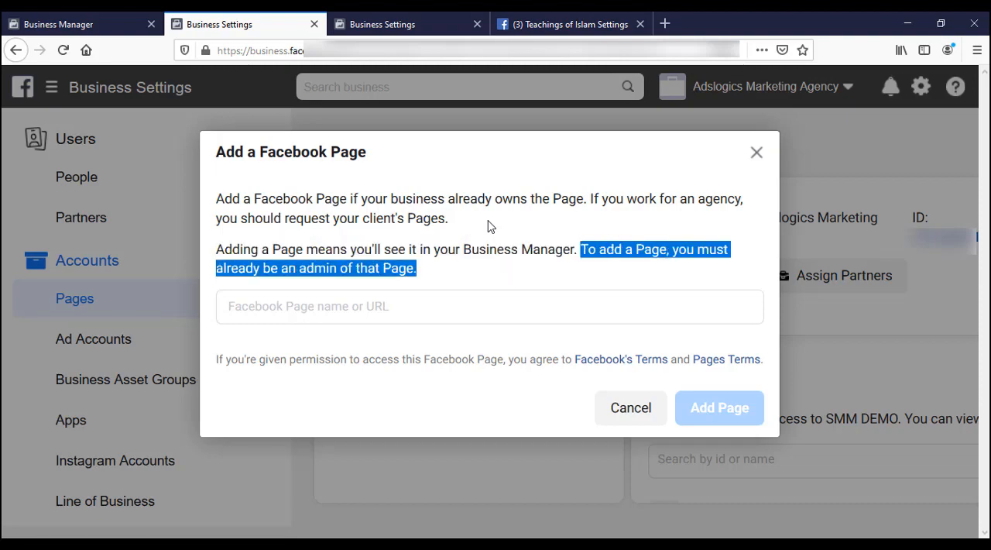
pyautogui.click(623, 270)
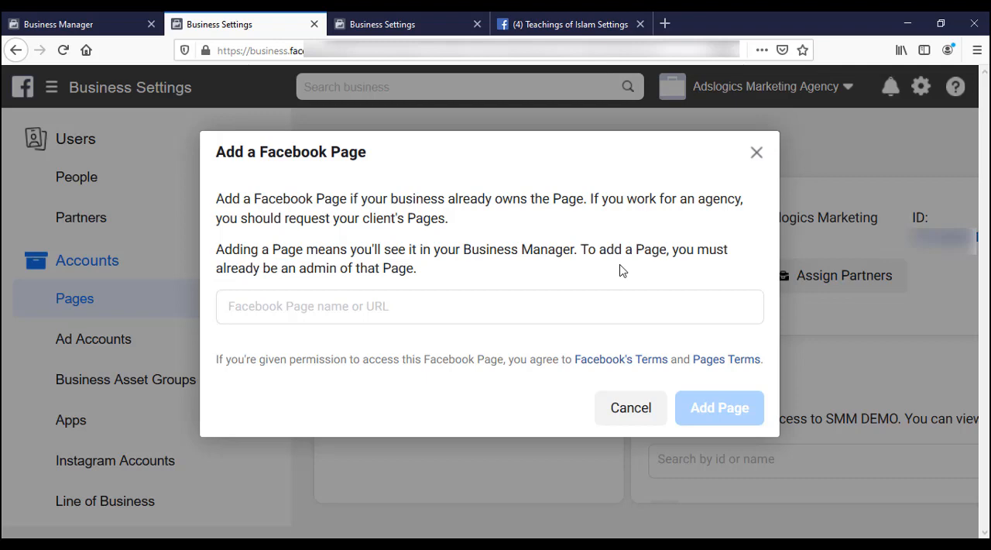
# Step: Search for "teac" and try to add the Punjab Teacher's Union Punjab page to Business Manager
pyautogui.click(277, 311)
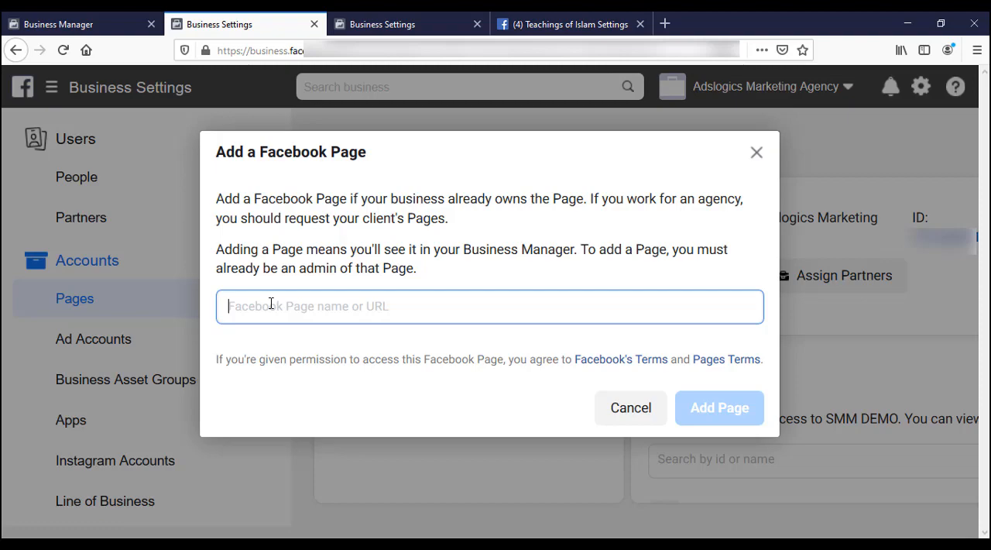
pyautogui.write('teac')
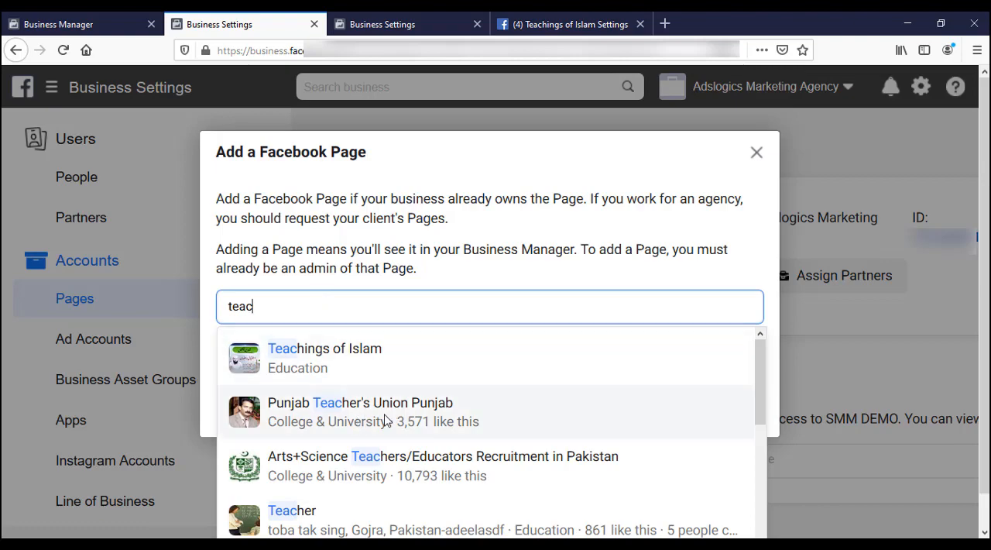
pyautogui.click(307, 418)
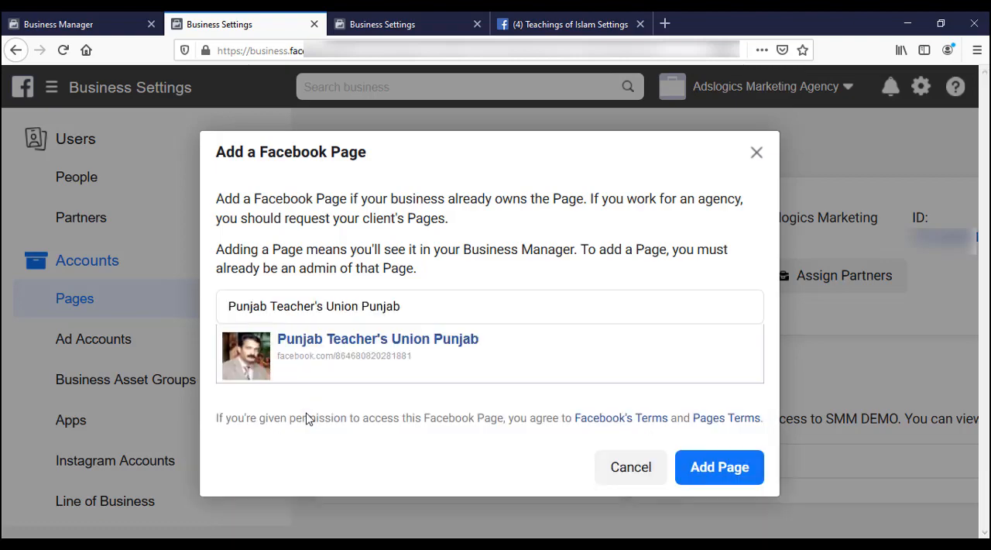
pyautogui.click(721, 468)
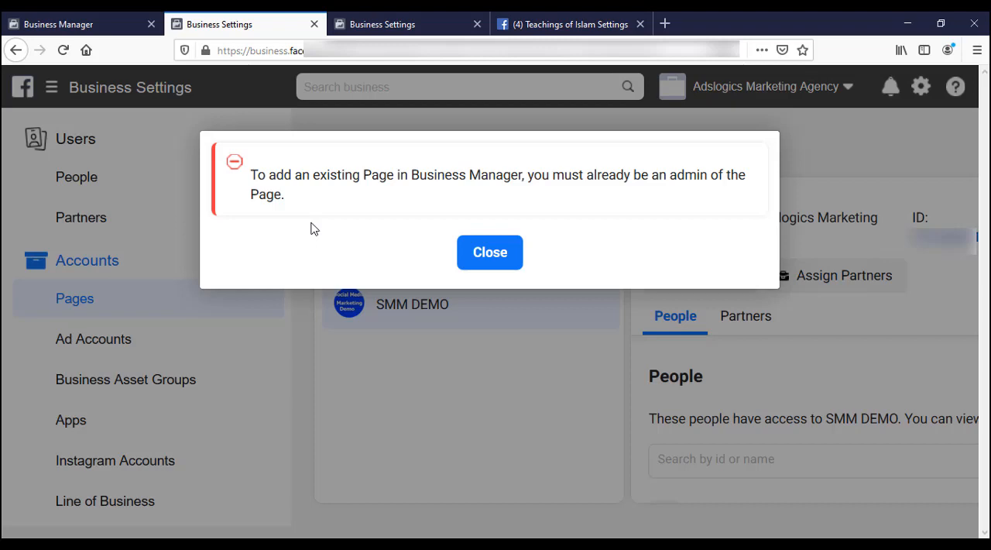
pyautogui.click(490, 255)
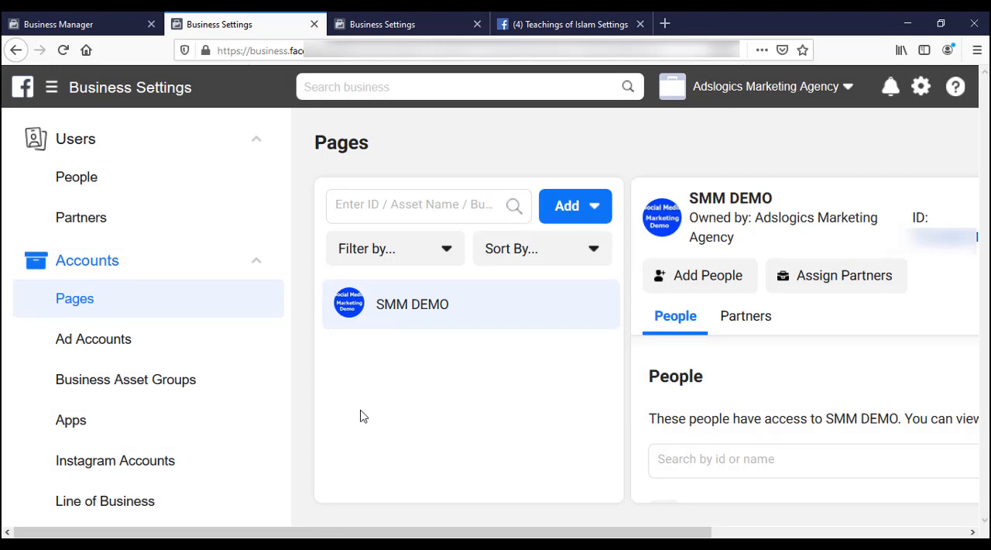
# Step: Examine the Page Roles settings of the Teachings of Islam page, including its existing admin and advertiser roles
pyautogui.click(541, 24)
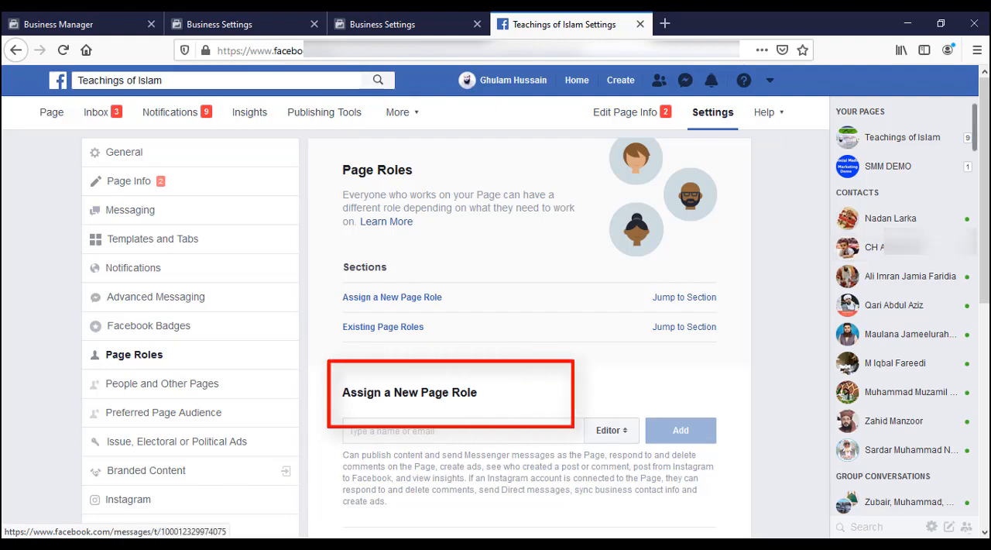
pyautogui.scroll(-4, 456, 396)
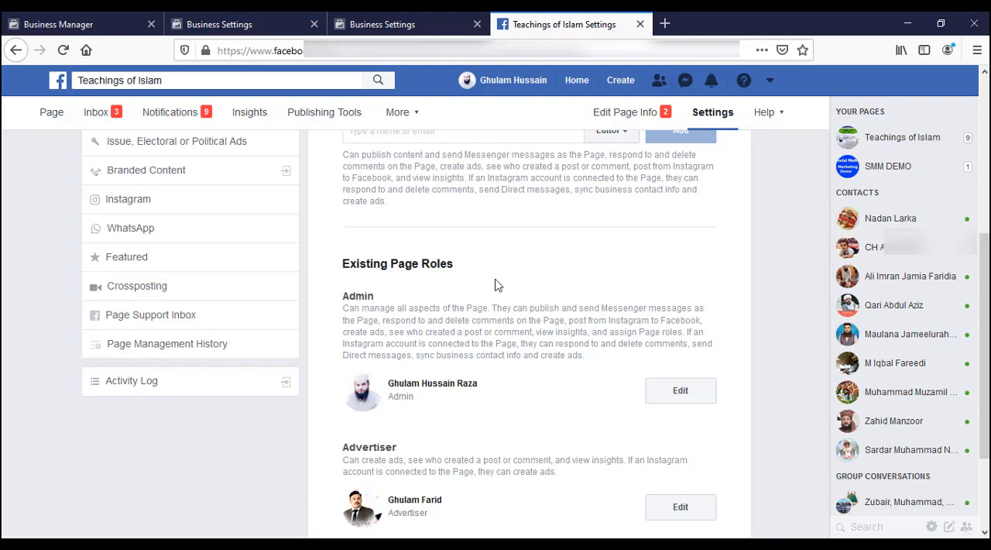
pyautogui.scroll(5, 495, 283)
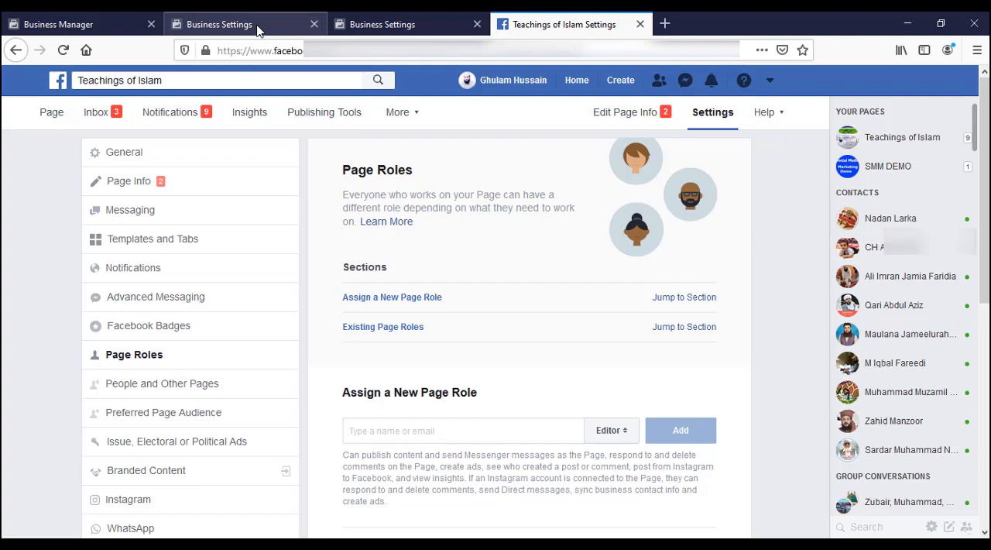
# Step: Search for "teac" in the Add a Page form of Business Settings and add the Teachings of Islam page to Business Manager
pyautogui.click(258, 27)
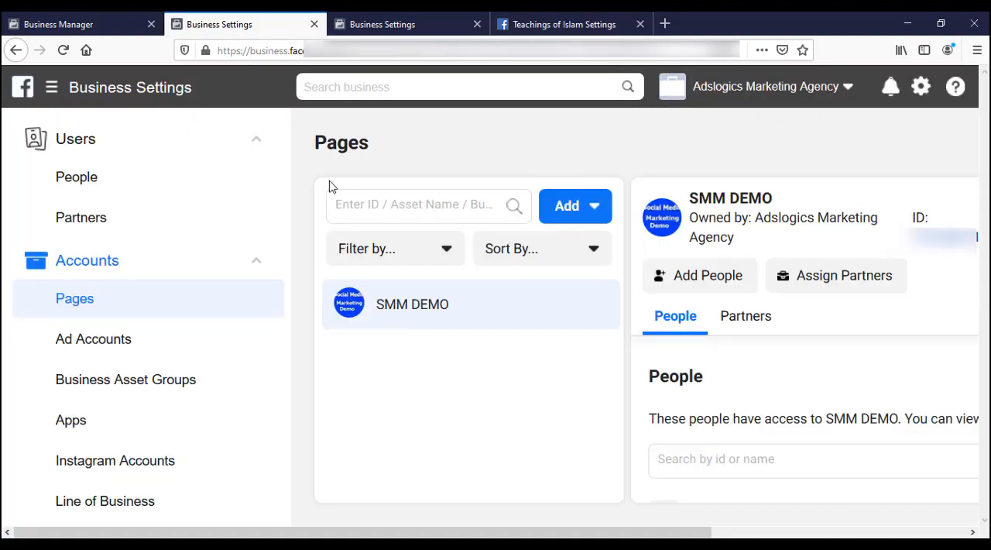
pyautogui.click(574, 211)
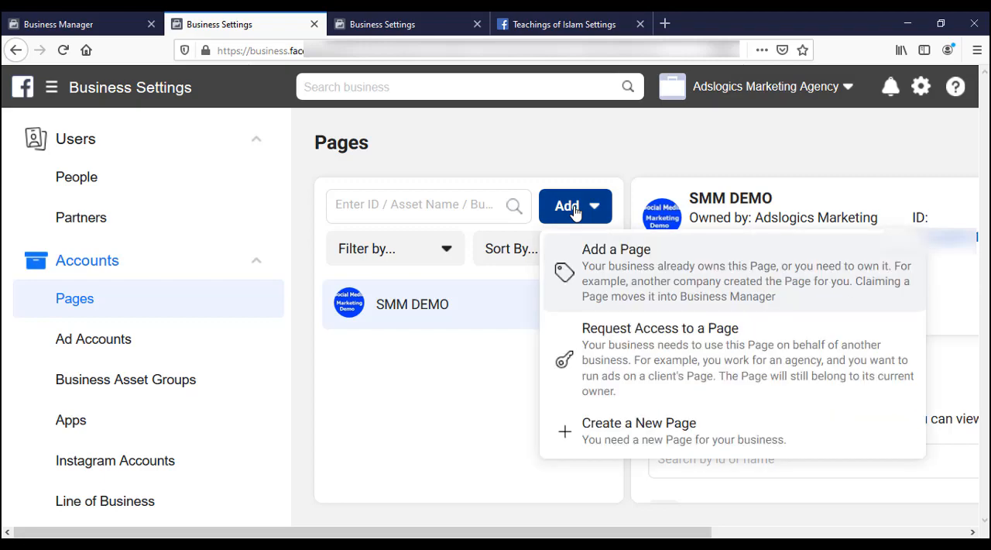
pyautogui.click(631, 284)
pyautogui.click(468, 304)
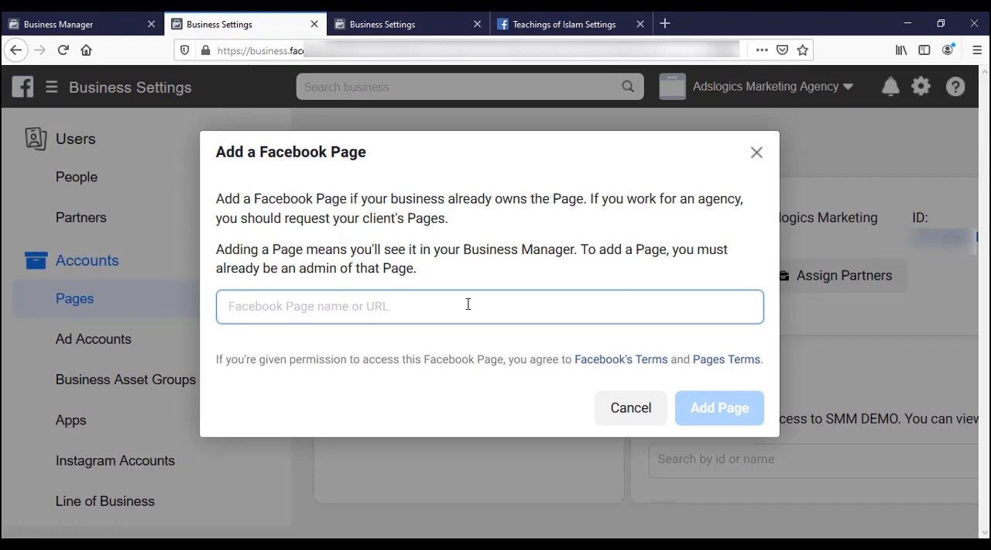
pyautogui.write('teac')
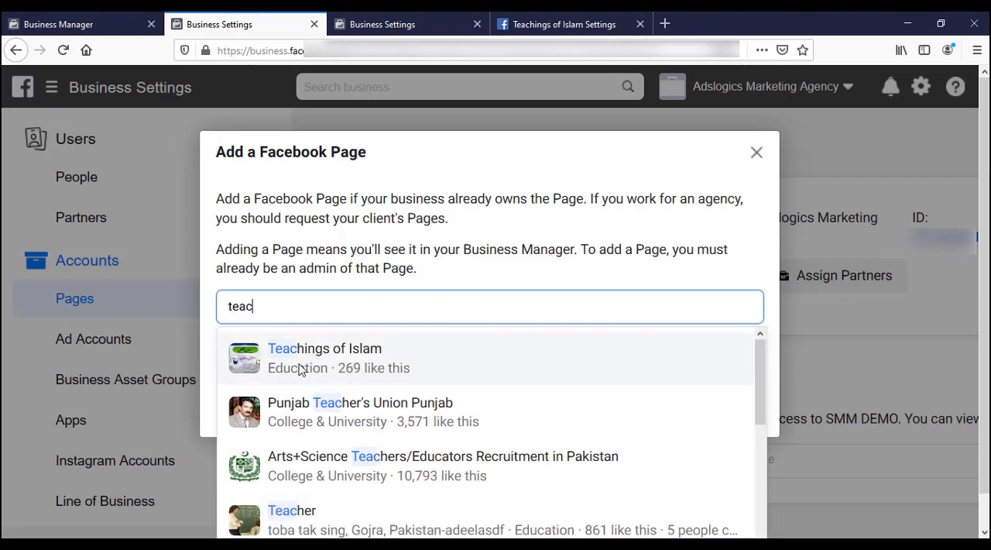
pyautogui.click(326, 349)
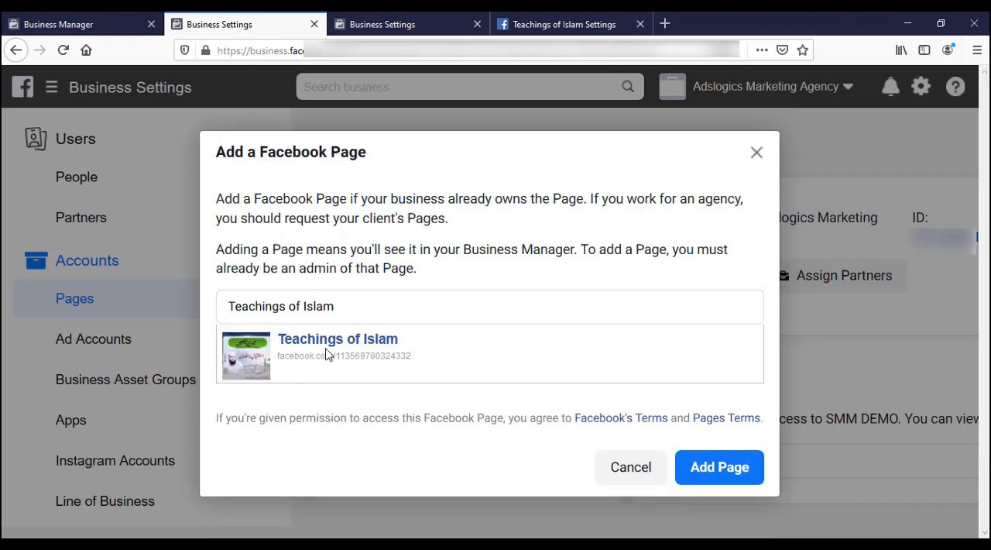
pyautogui.click(709, 469)
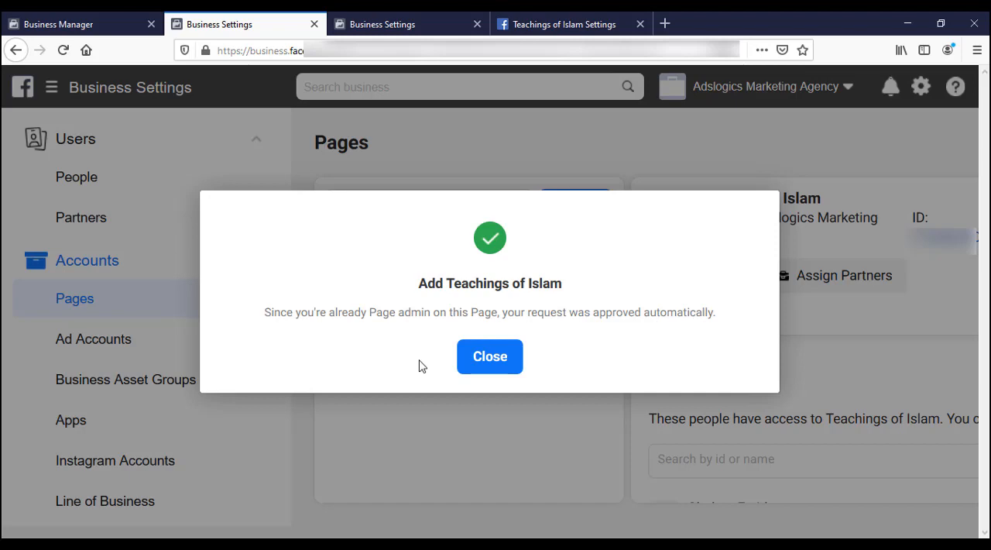
pyautogui.click(496, 365)
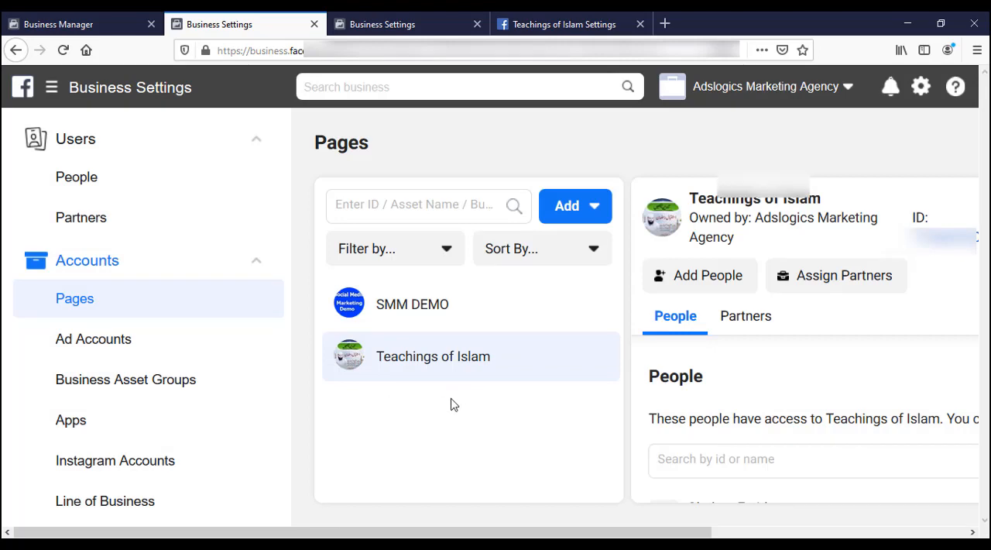
# Step: Reload the People settings and review the pages and ad accounts assigned to the business admin
pyautogui.hotkey('ctrl', '-')
pyautogui.hotkey('ctrl', '-')
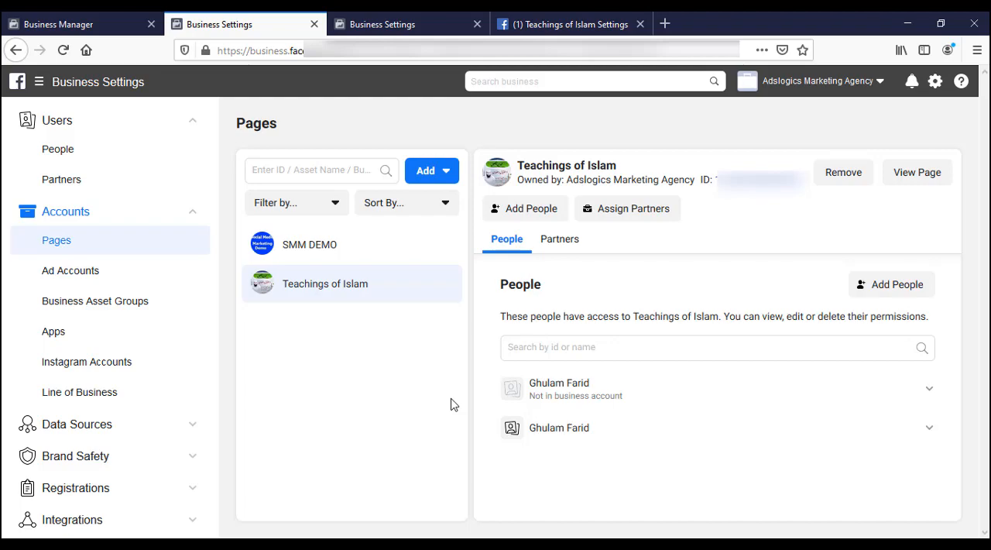
pyautogui.click(389, 25)
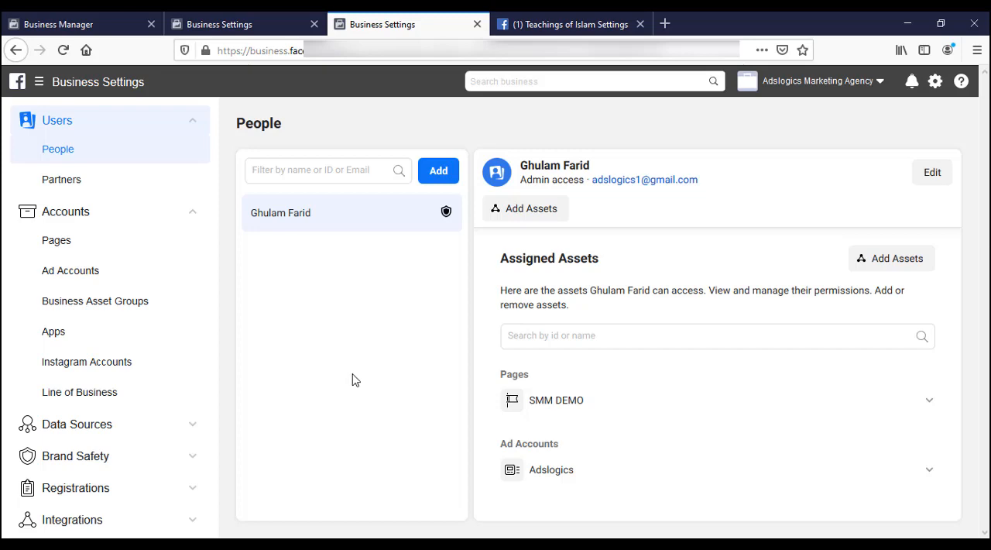
pyautogui.click(64, 50)
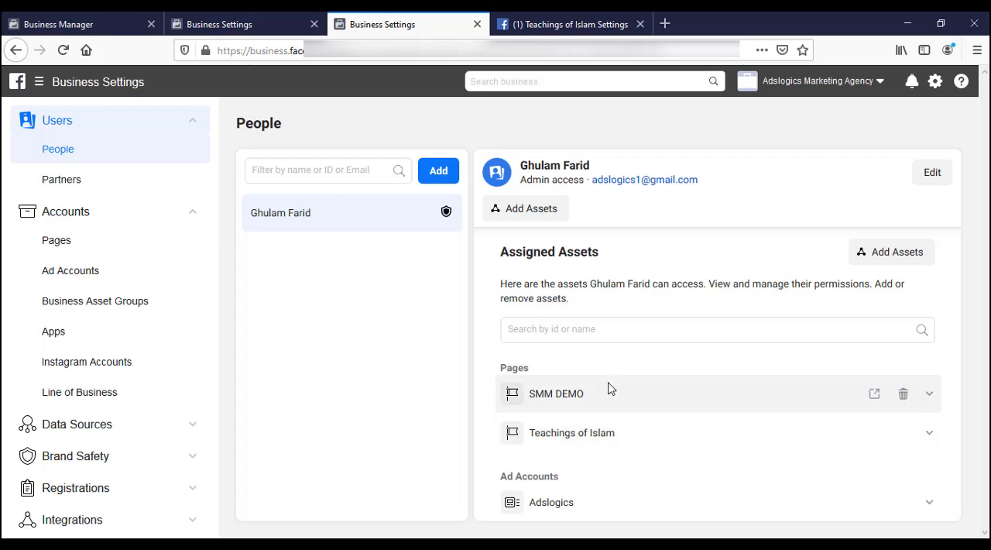
# Step: Show the business's Pages and examine the admin's detailed permissions on the SMM DEMO page
pyautogui.click(68, 242)
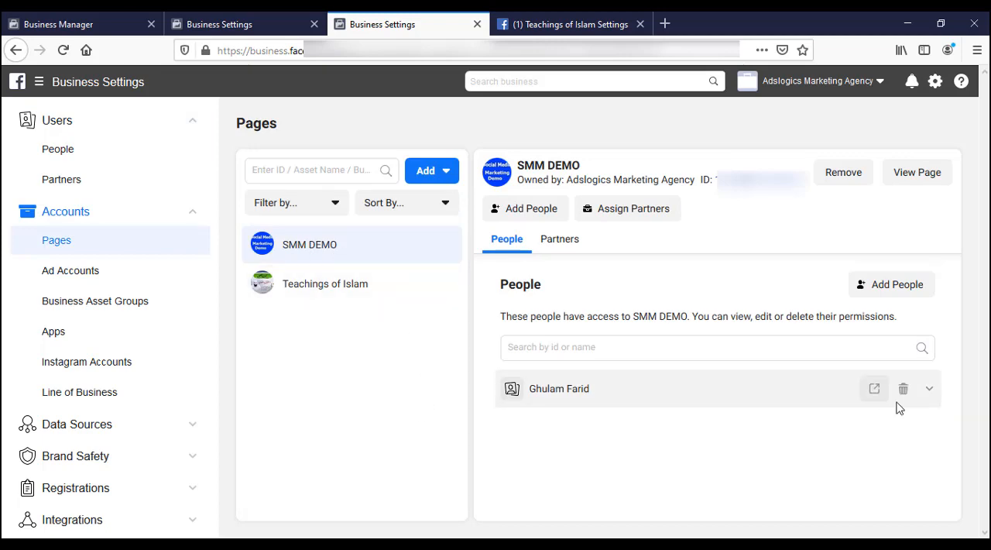
pyautogui.click(929, 390)
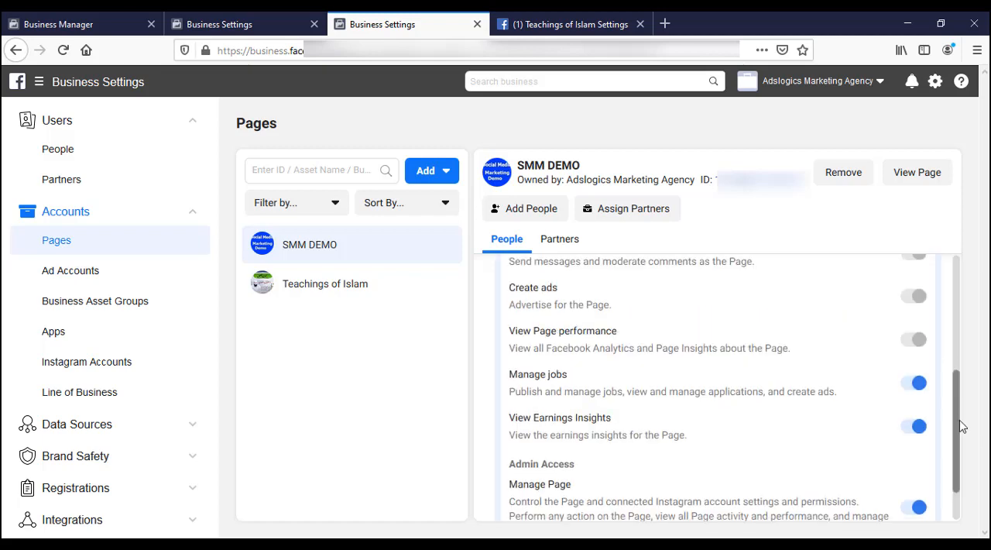
pyautogui.moveTo(955, 372); pyautogui.dragTo(958, 442)
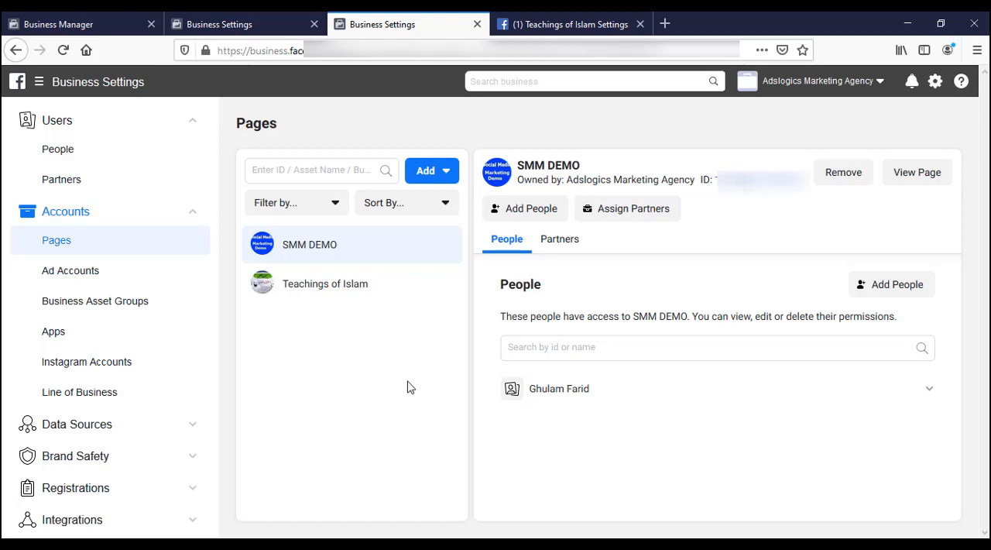
# Step: Examine the standard and admin access permissions offered when adding a person to the SMM DEMO page, without assigning any
pyautogui.click(541, 216)
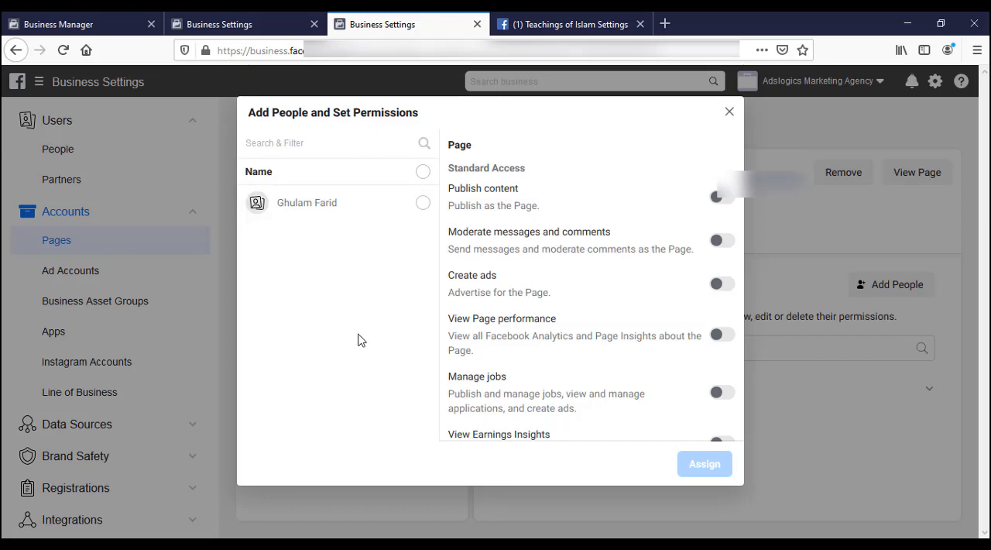
pyautogui.click(423, 203)
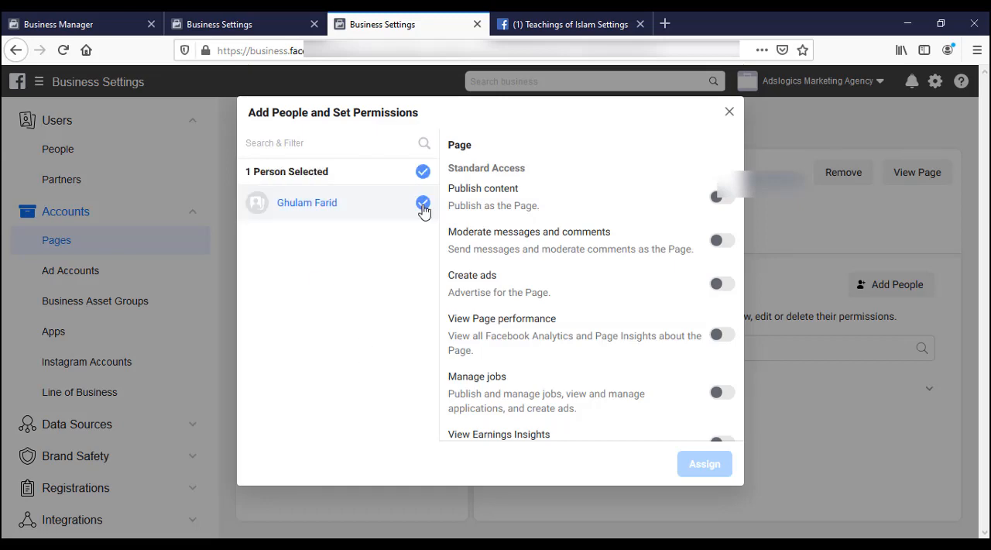
pyautogui.click(423, 205)
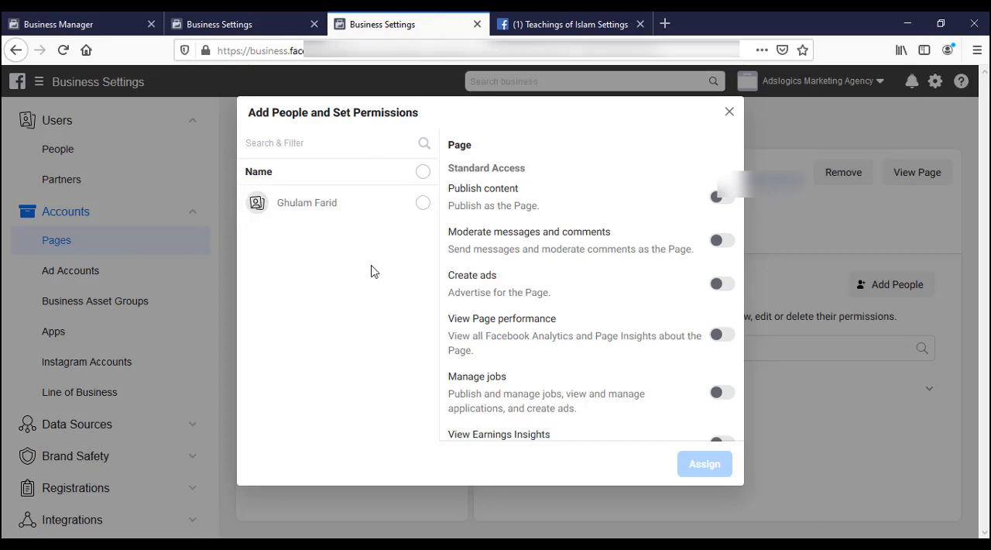
pyautogui.click(422, 203)
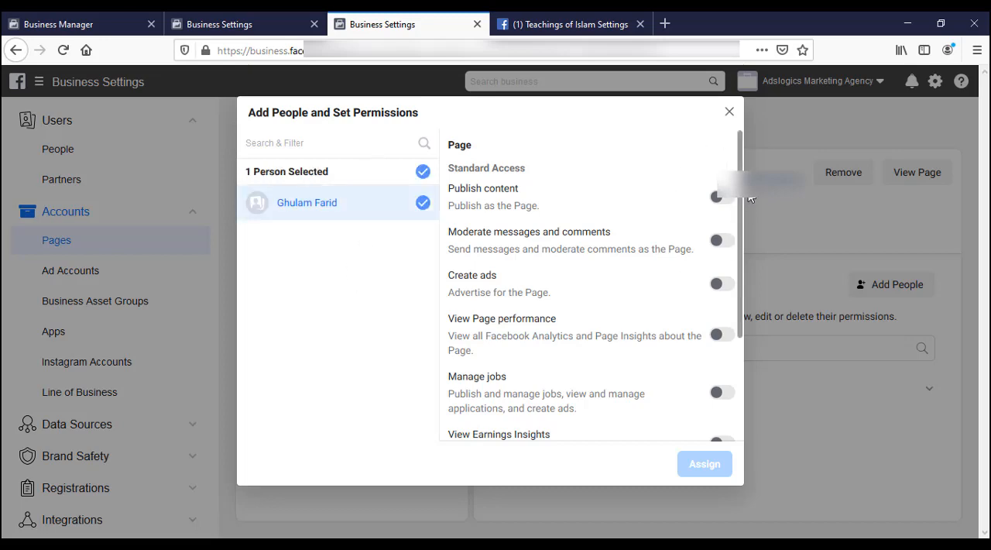
pyautogui.scroll(-2, 743, 232)
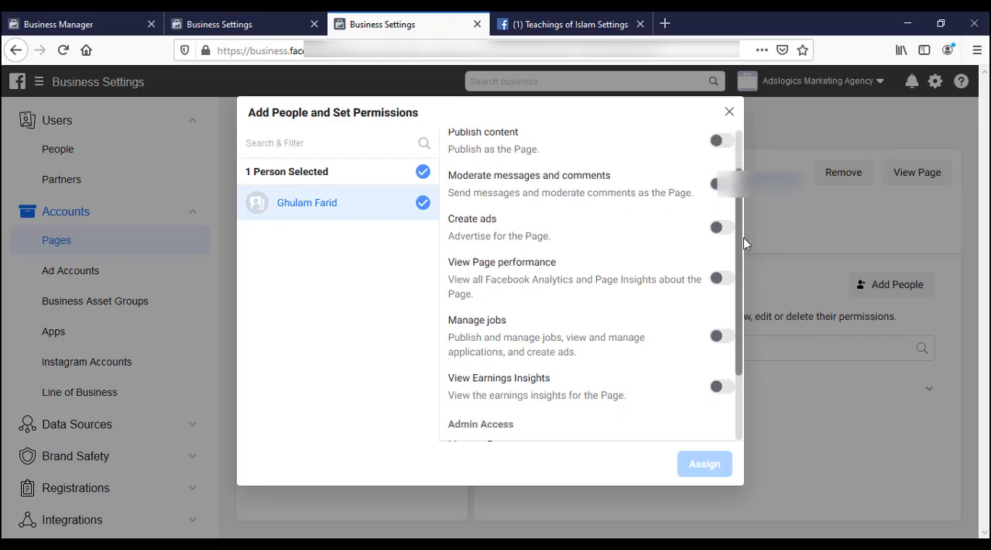
pyautogui.scroll(-2, 744, 244)
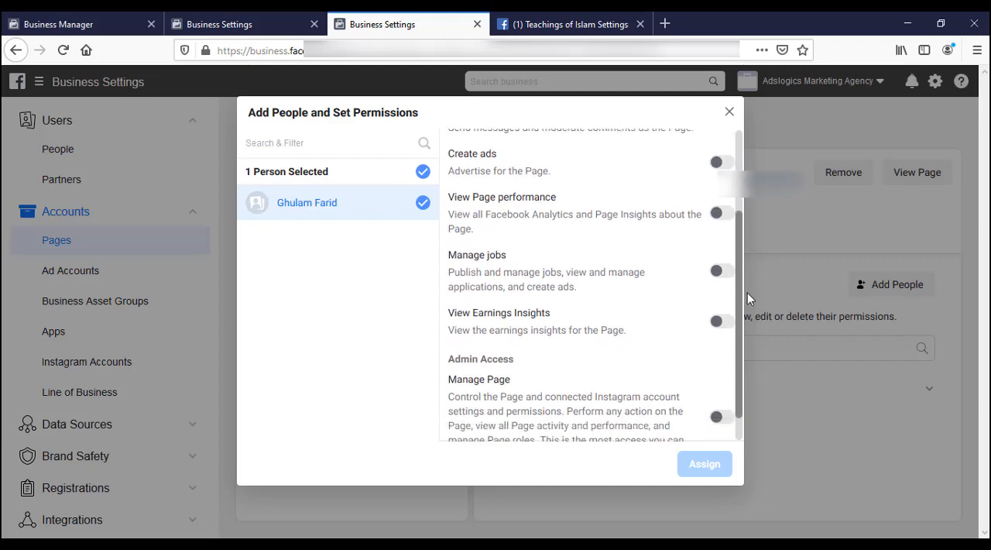
pyautogui.scroll(-1, 747, 302)
pyautogui.scroll(3, 744, 302)
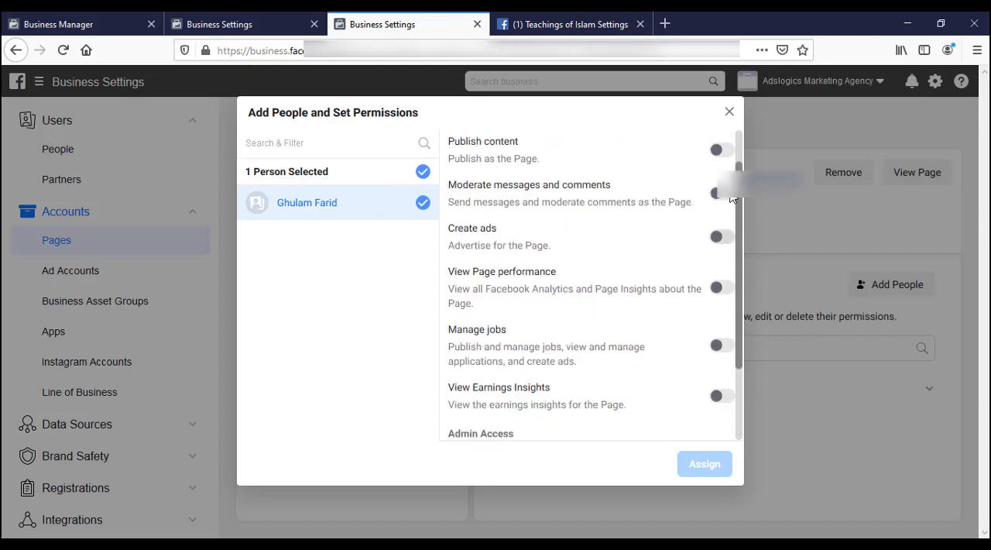
pyautogui.scroll(1, 729, 198)
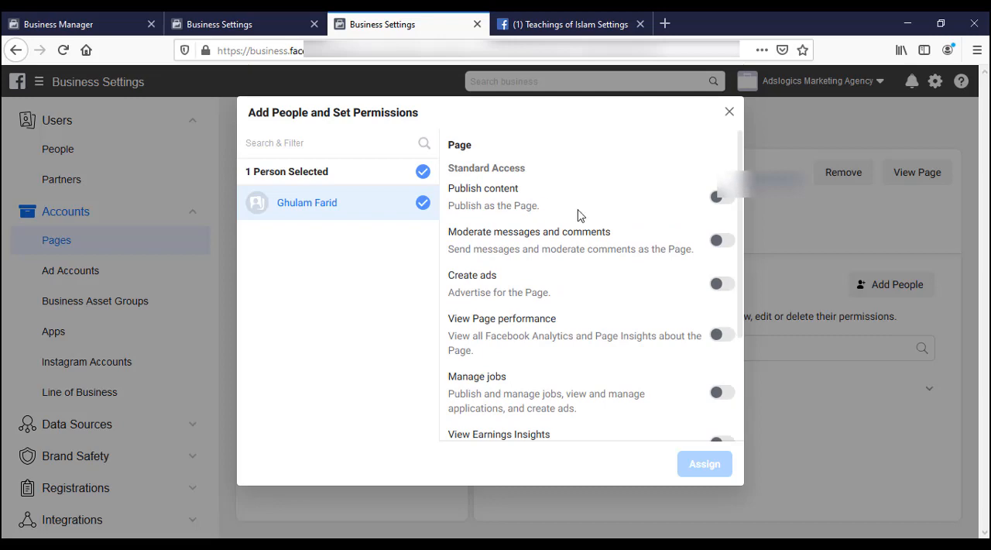
pyautogui.scroll(-2, 570, 299)
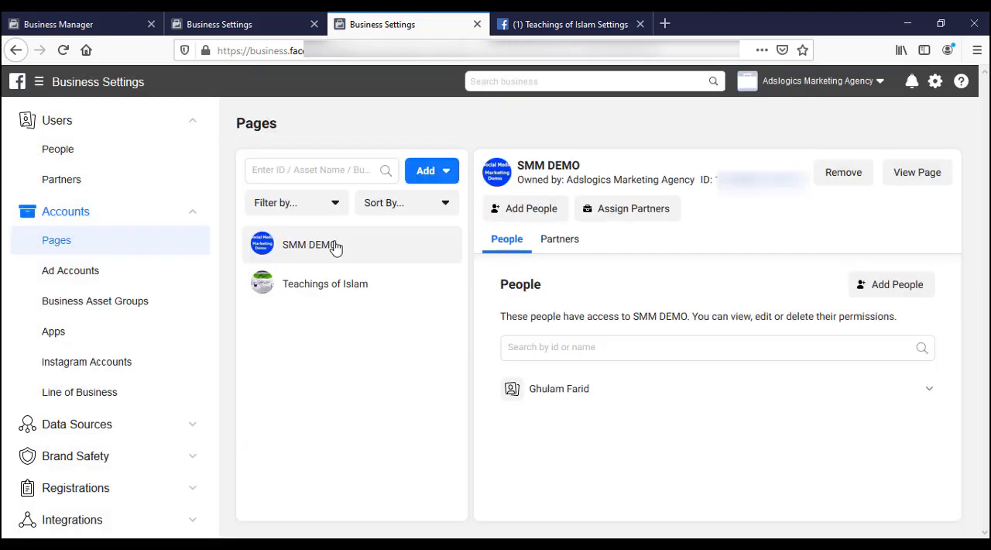
# Step: Remove the business account person from the people who have access to the Teachings of Islam page
pyautogui.click(349, 294)
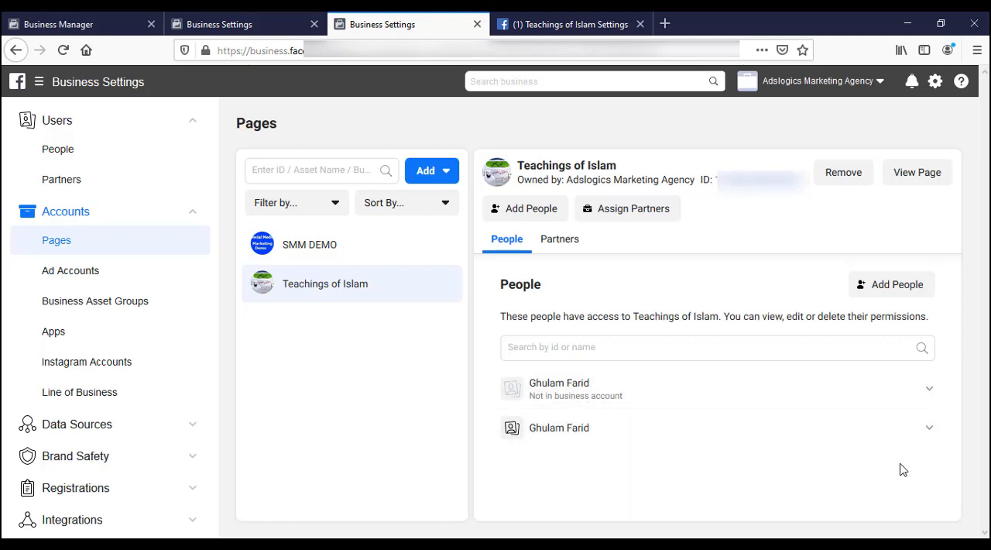
pyautogui.moveTo(904, 431)
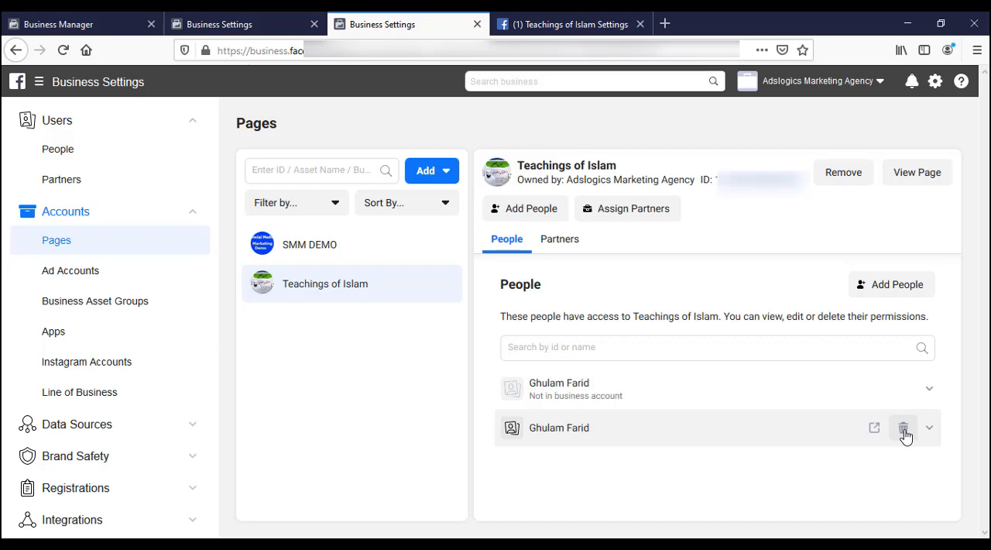
pyautogui.click(903, 429)
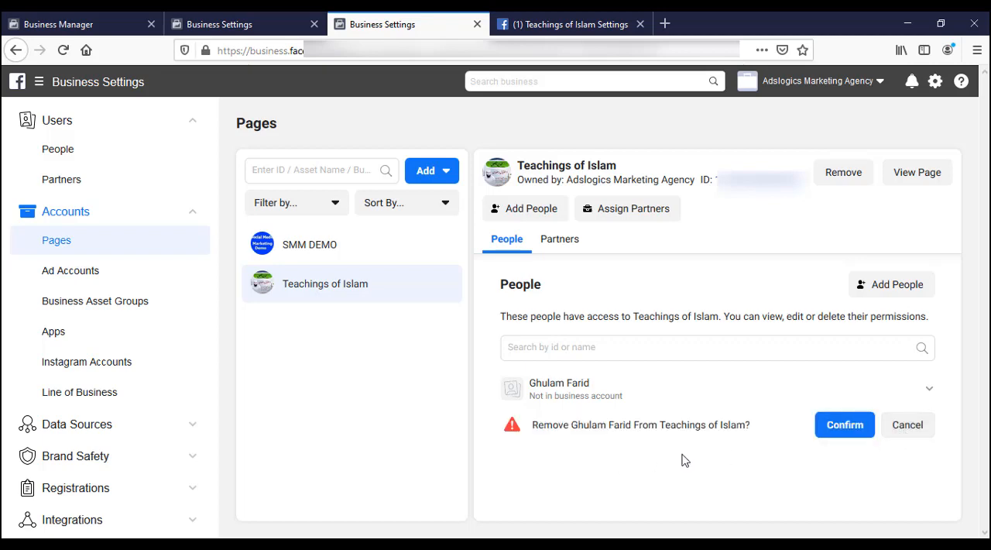
pyautogui.click(843, 428)
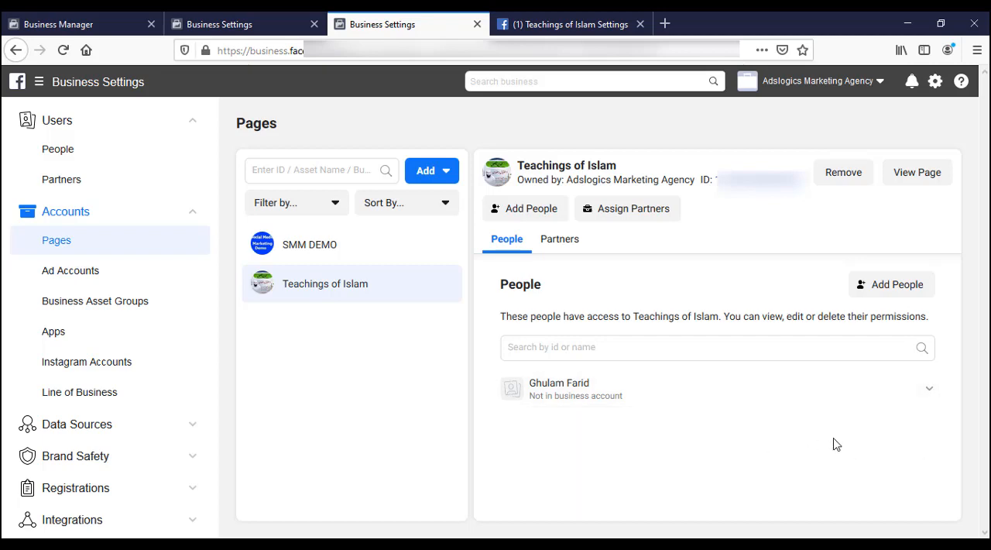
# Step: Check the admin's assigned pages and ad accounts in the People settings
pyautogui.click(56, 124)
pyautogui.click(56, 123)
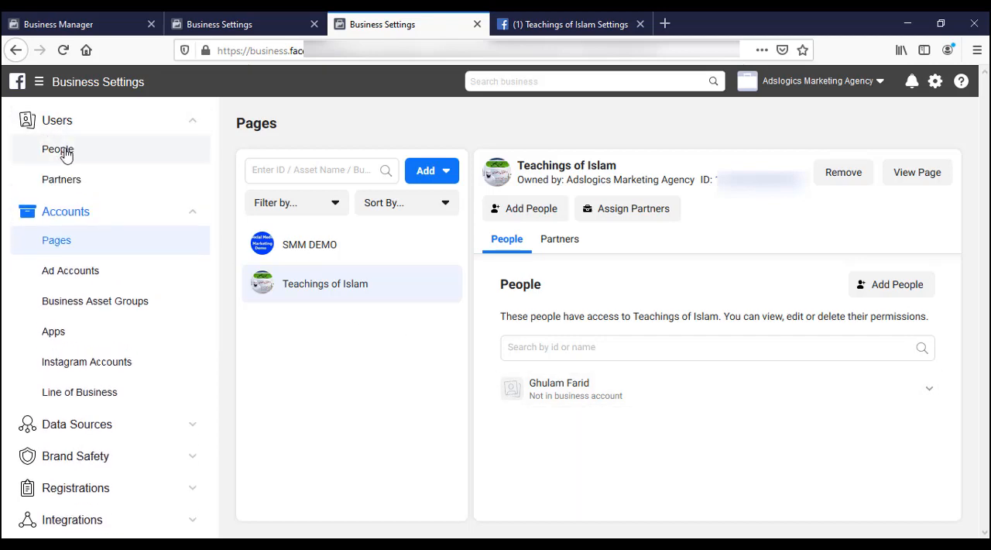
pyautogui.click(66, 153)
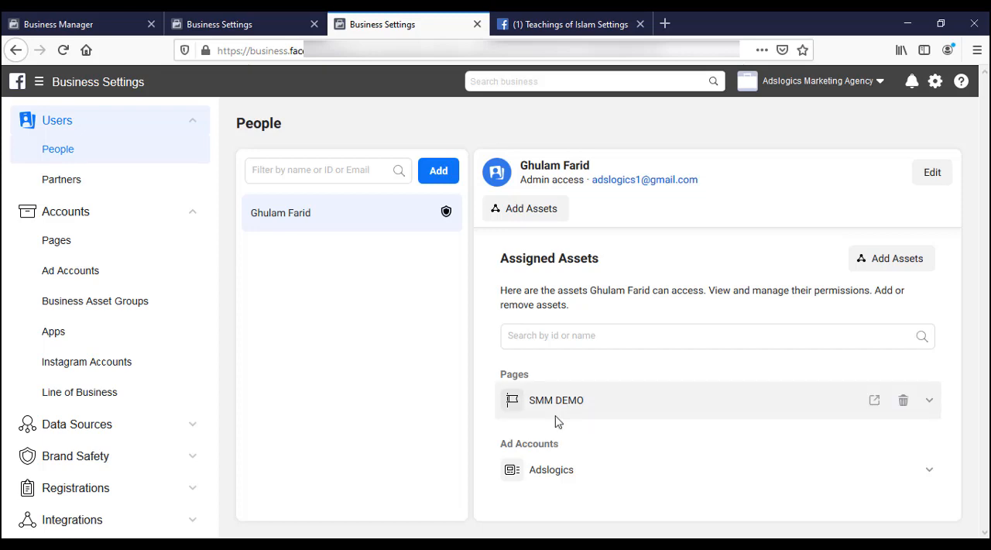
# Step: Add the business admin to the Teachings of Islam page with the Manage Page, View Earnings Insights and Manage jobs permissions
pyautogui.click(103, 245)
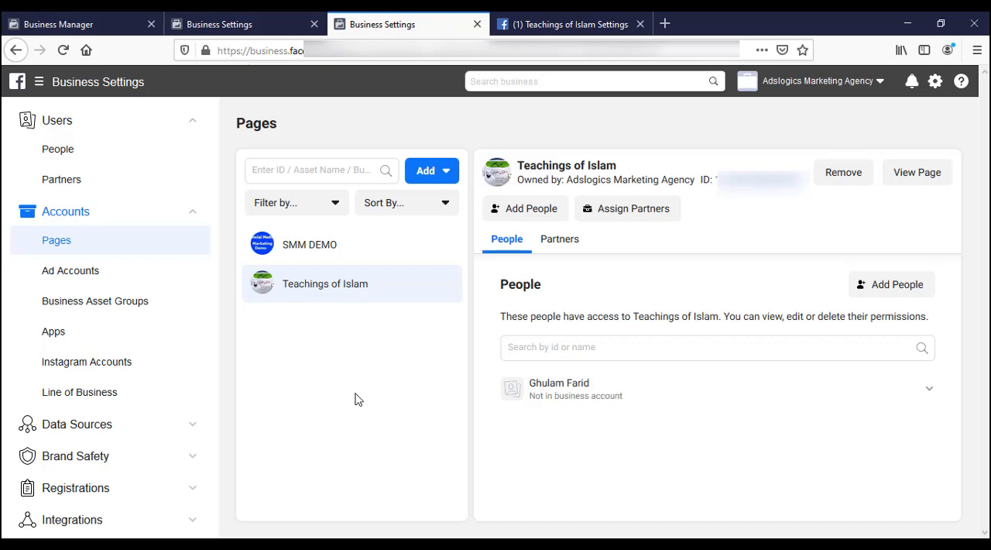
pyautogui.click(531, 209)
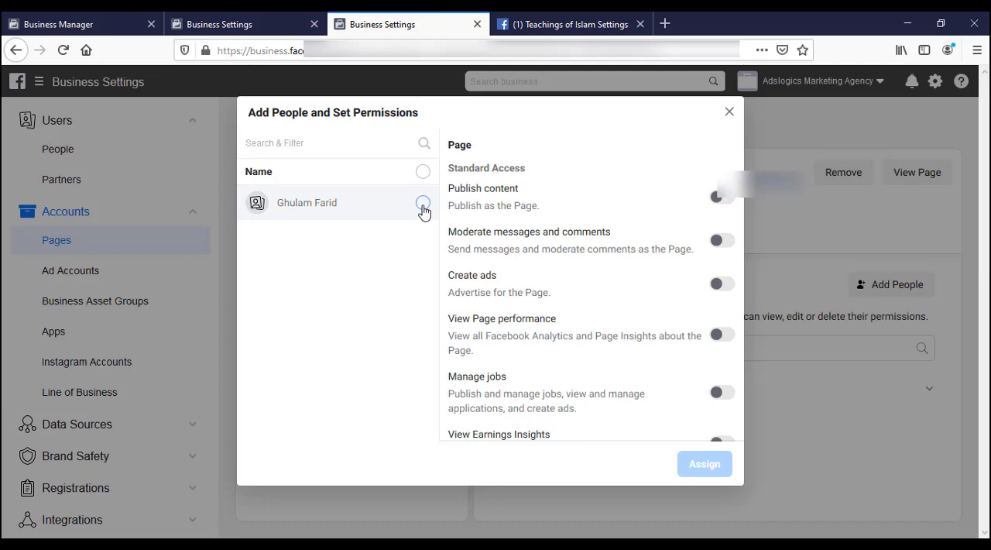
pyautogui.click(422, 203)
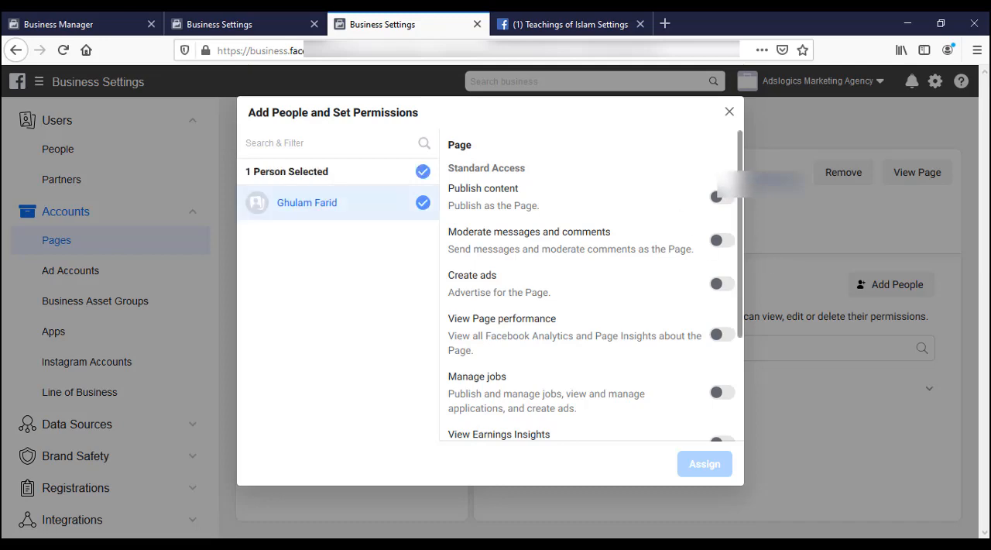
pyautogui.scroll(-3, 756, 341)
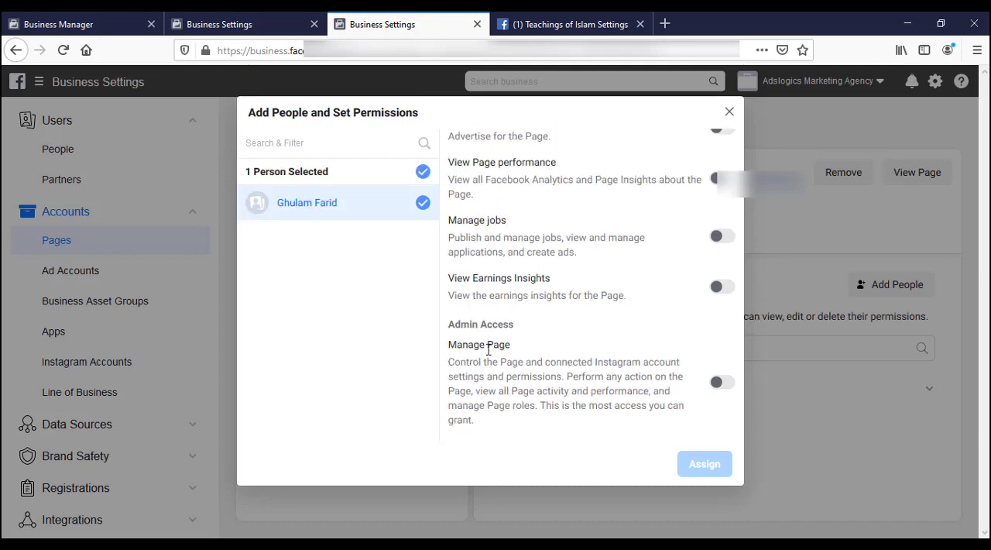
pyautogui.click(726, 385)
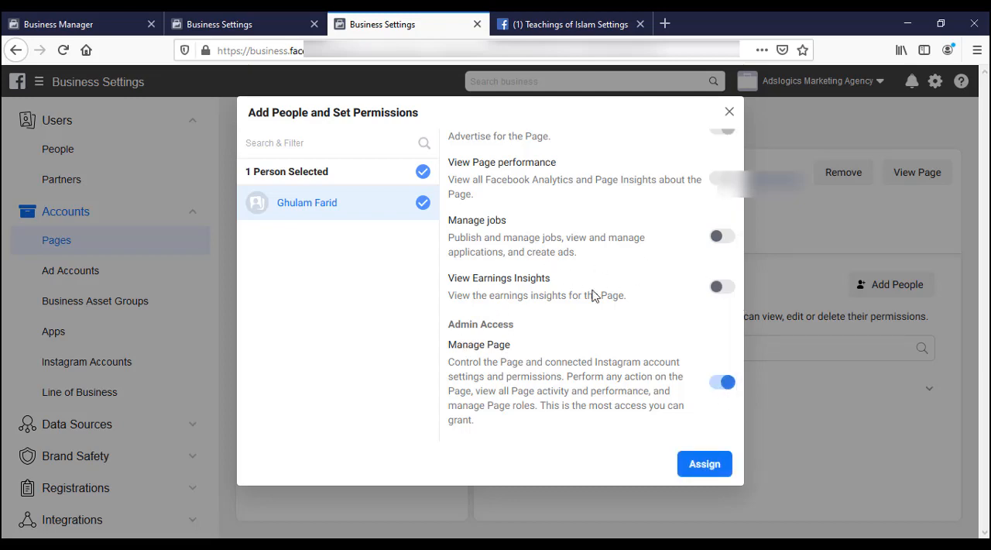
pyautogui.click(724, 288)
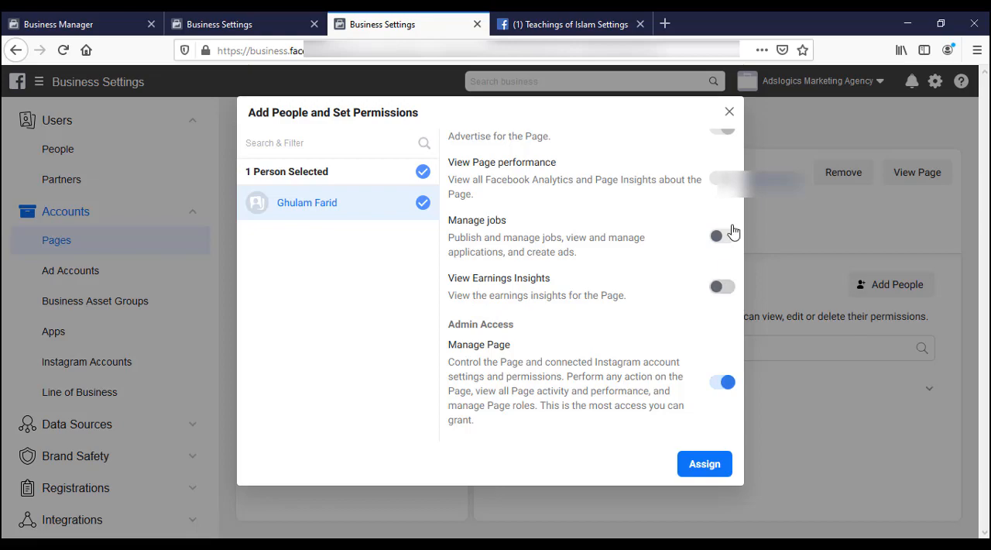
pyautogui.click(729, 232)
pyautogui.click(704, 465)
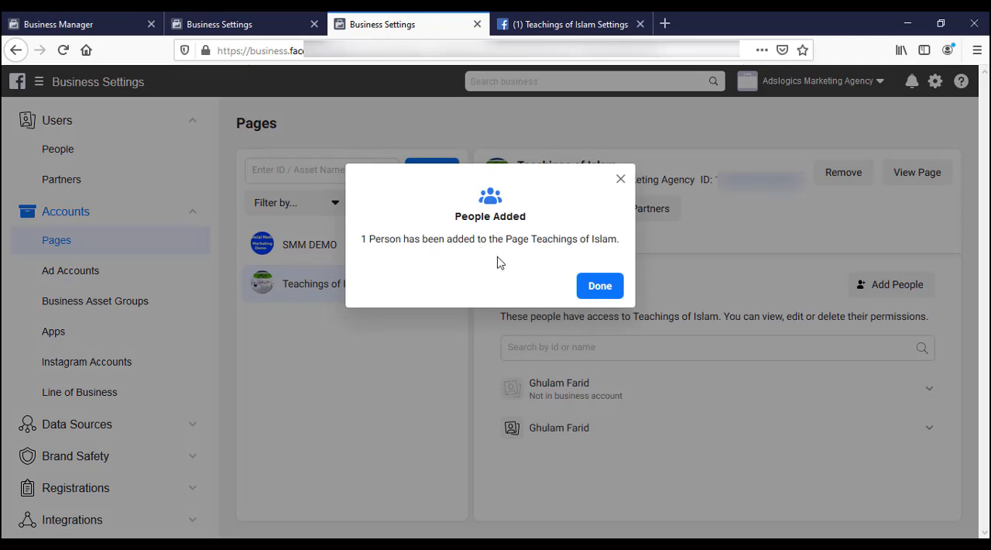
pyautogui.click(601, 288)
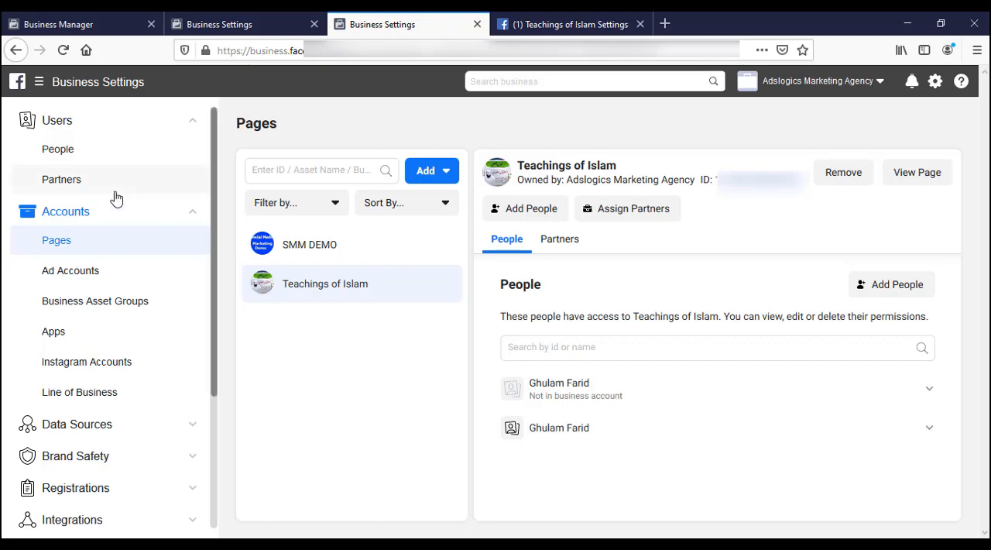
# Step: Return to the People settings to verify that the admin has Teachings of Islam among the assigned assets
pyautogui.click(72, 152)
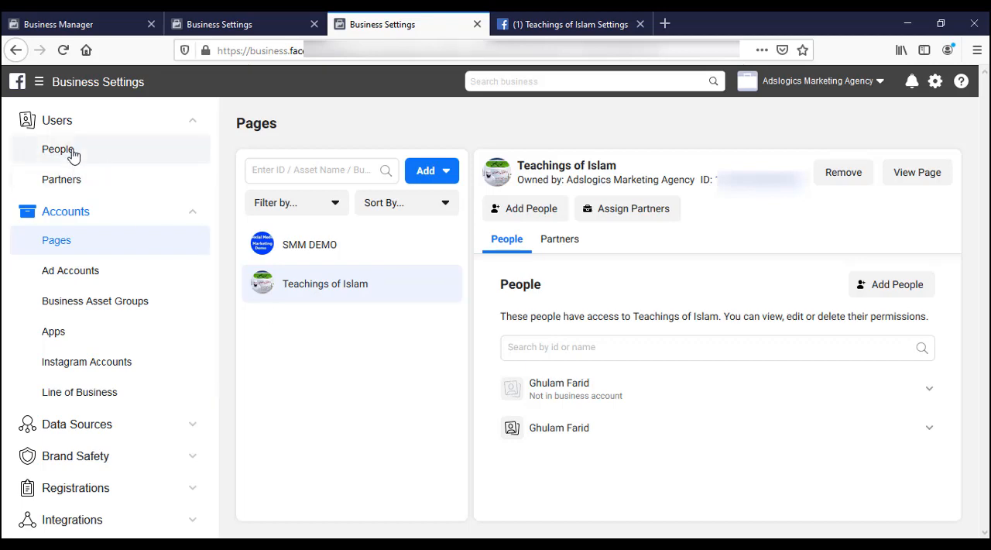